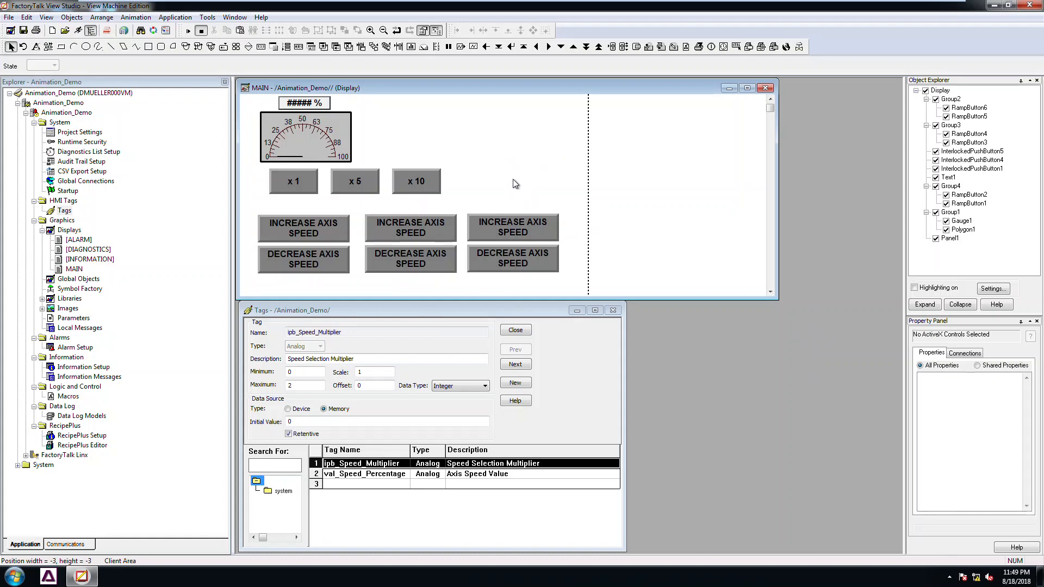
Step: Start a new HMI tag named bit_Toggle in the next empty row of the tag list
{"action": "left_click", "coordinate": [59, 202]}
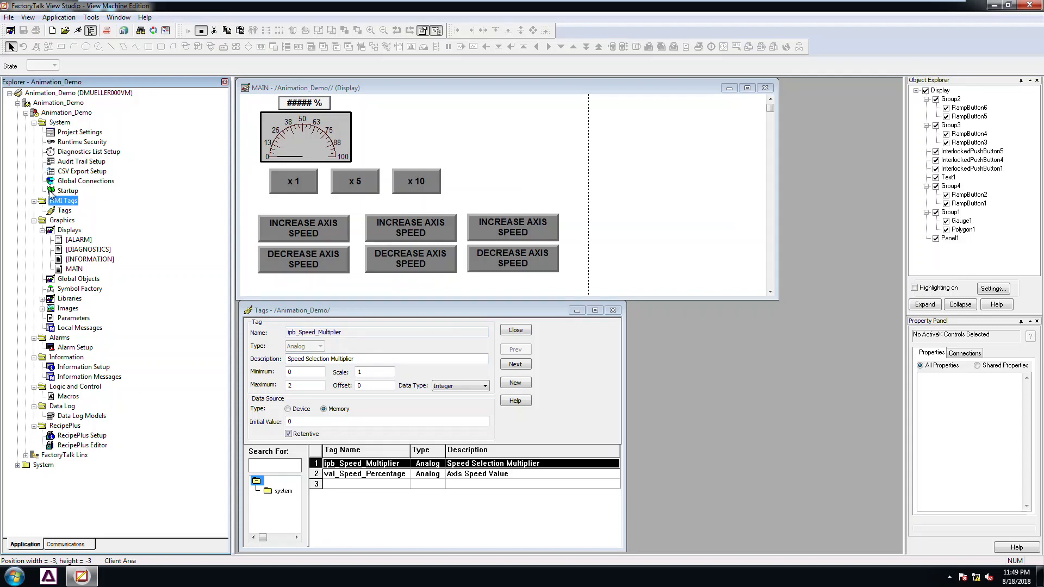
{"action": "left_click", "coordinate": [64, 211]}
{"action": "left_click", "coordinate": [282, 307]}
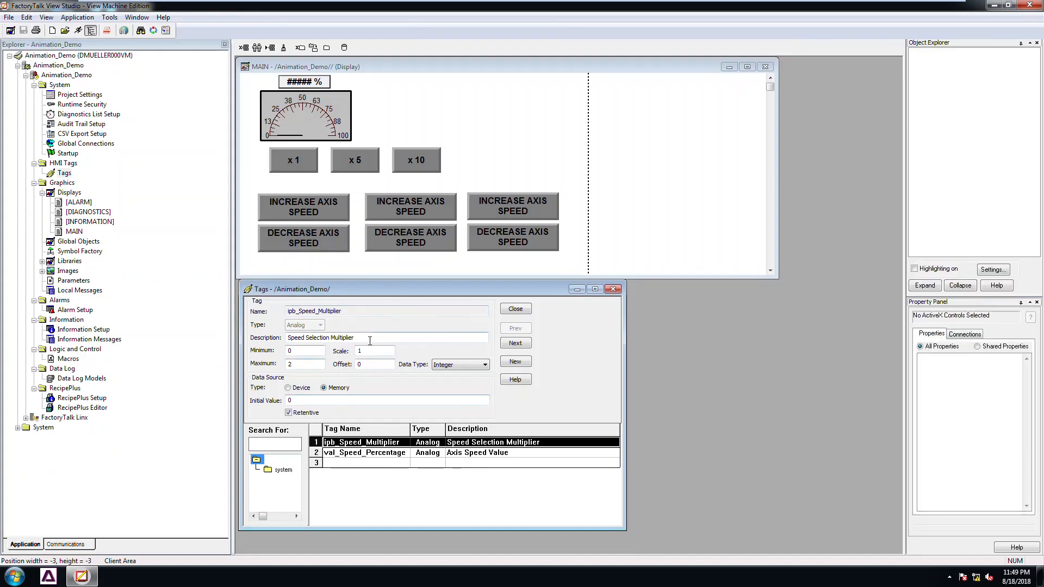
{"action": "left_click", "coordinate": [356, 464]}
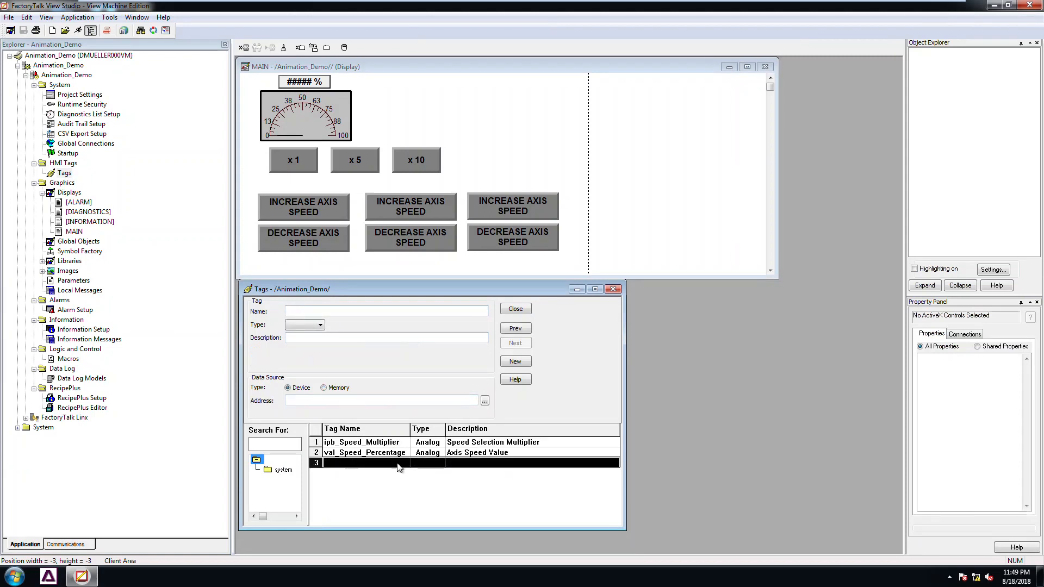
{"action": "left_click", "coordinate": [322, 314]}
{"action": "type", "text": "bl"}
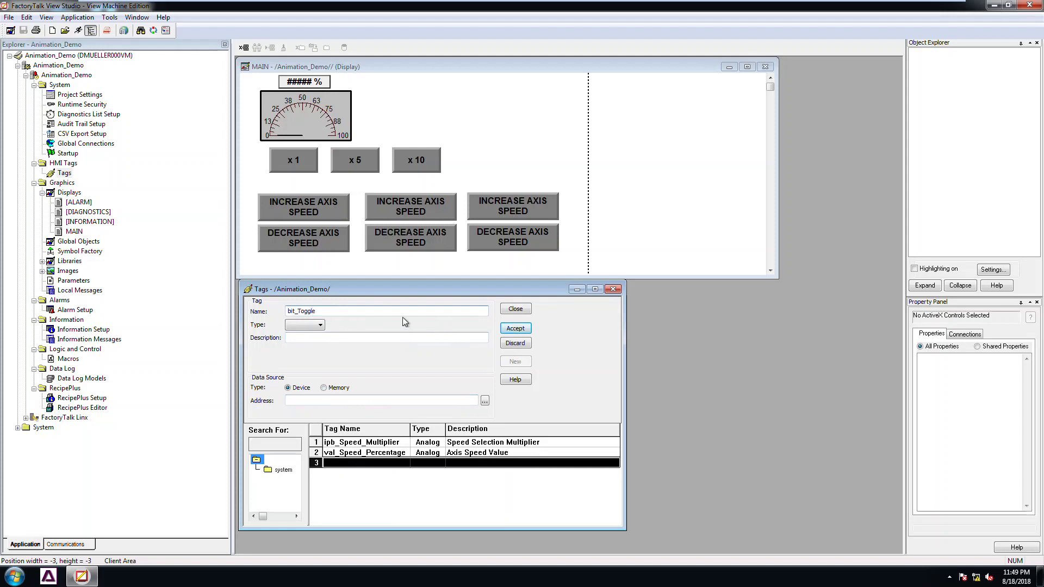
Step: Make bit_Toggle a Digital tag with the description "description" and a Memory data source, and accept it
{"action": "left_click", "coordinate": [307, 326]}
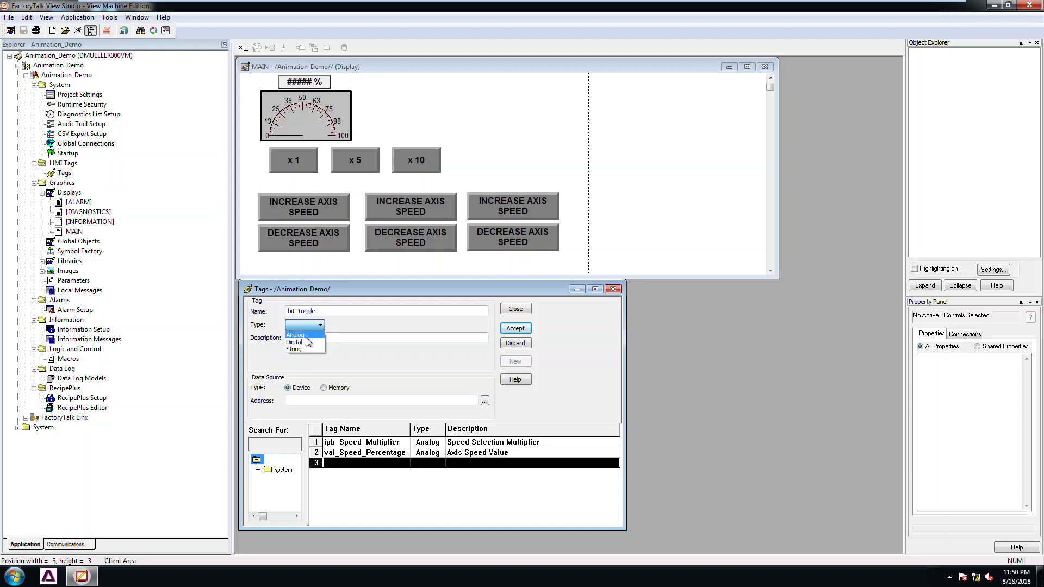
{"action": "left_click", "coordinate": [305, 342]}
{"action": "left_click", "coordinate": [335, 341]}
{"action": "type", "text": "description"}
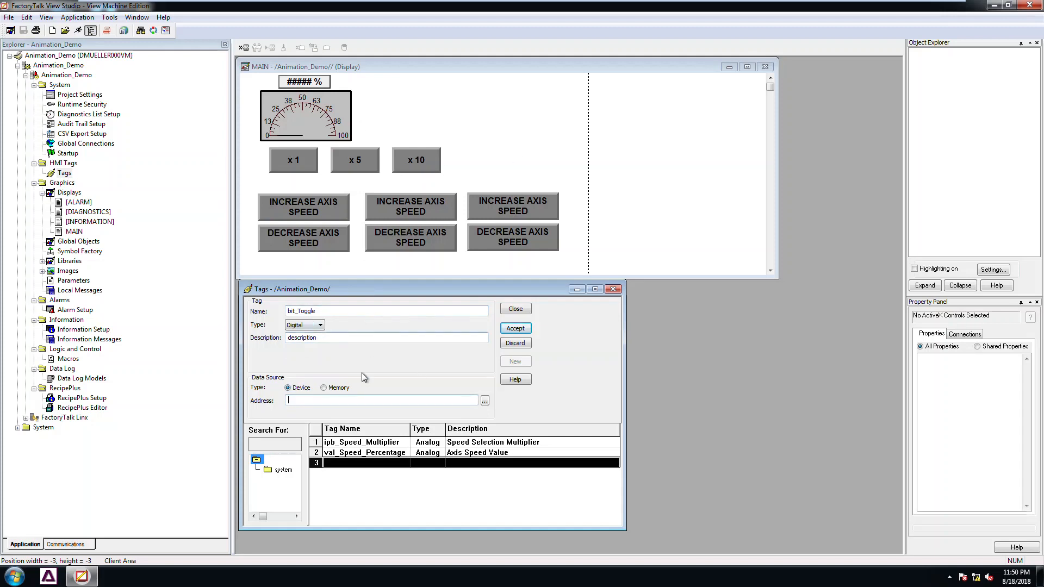
{"action": "left_click", "coordinate": [325, 388]}
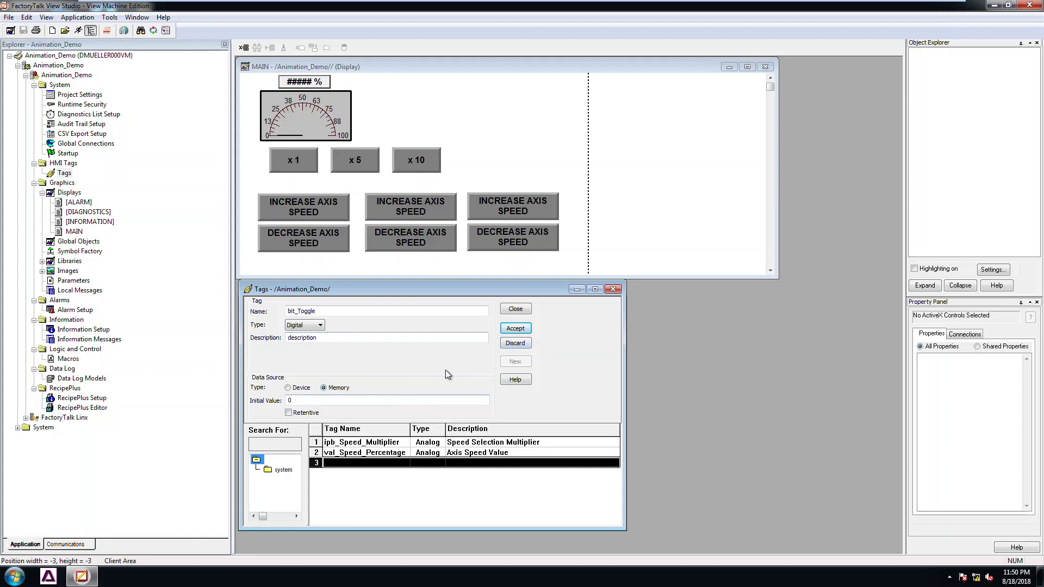
{"action": "left_click", "coordinate": [507, 329]}
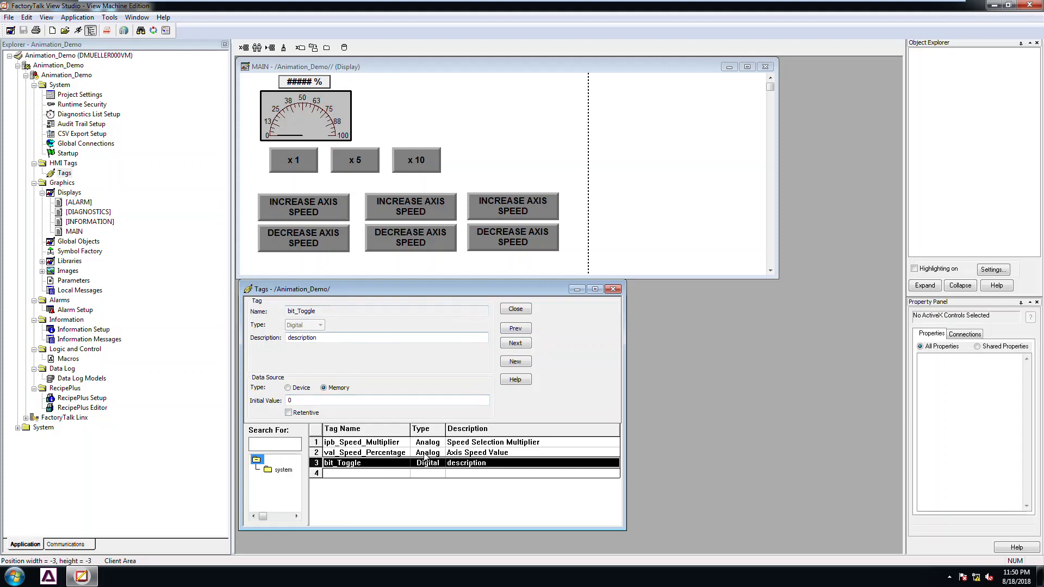
Step: Review the ipb_Speed_Multiplier tag, then look over the x 1 button and the three axis speed button groups on the MAIN display
{"action": "left_click", "coordinate": [362, 443]}
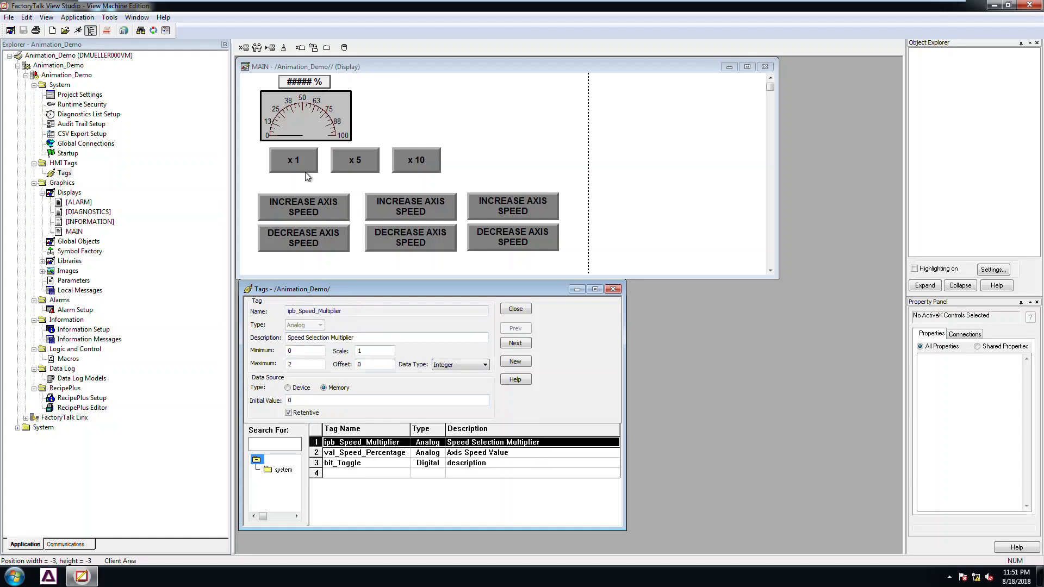
{"action": "left_click", "coordinate": [311, 164]}
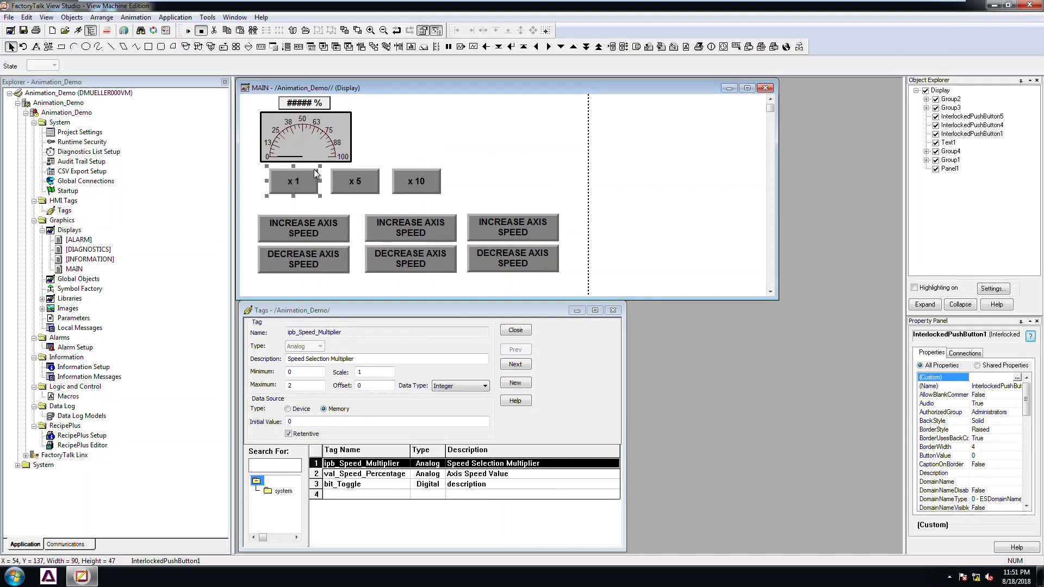
{"action": "left_click", "coordinate": [419, 135]}
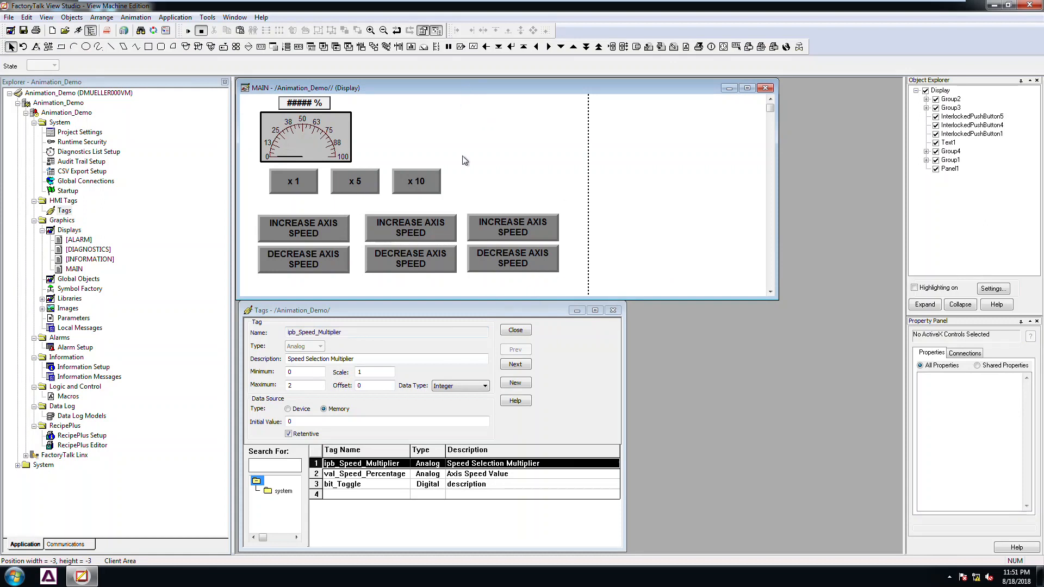
{"action": "left_click", "coordinate": [315, 224]}
{"action": "left_click", "coordinate": [396, 227]}
{"action": "left_click", "coordinate": [518, 231]}
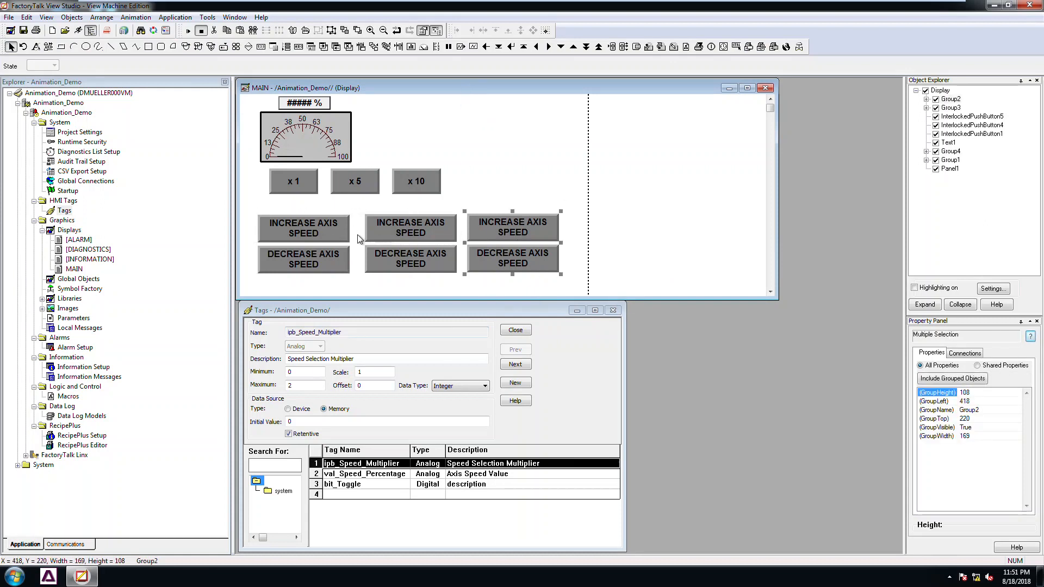
Step: Examine the value connection and ramp settings of the INCREASE AXIS SPEED button in the first group
{"action": "left_click", "coordinate": [319, 236]}
{"action": "double_click", "coordinate": [318, 236]}
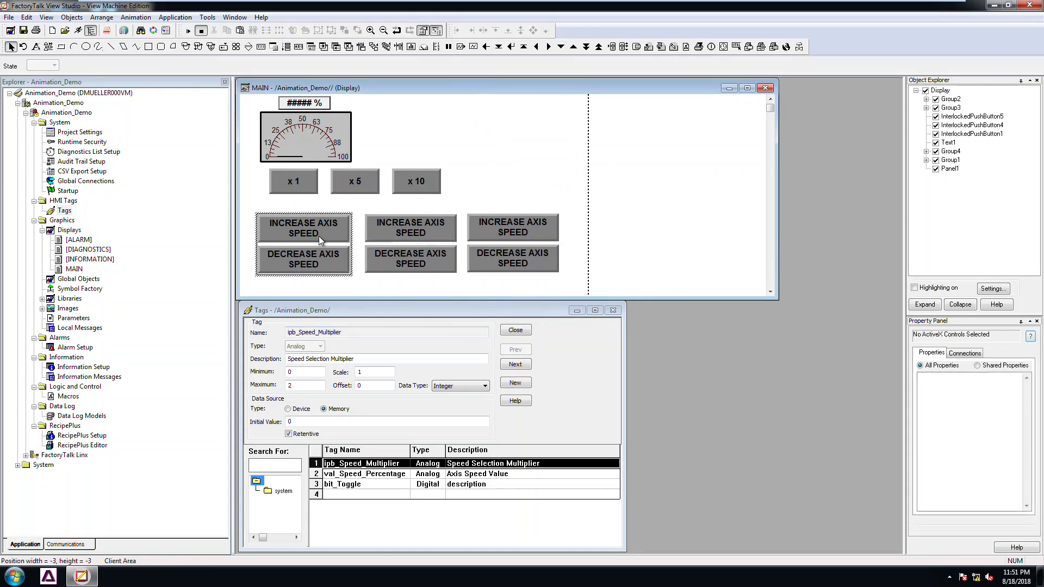
{"action": "left_click", "coordinate": [317, 225]}
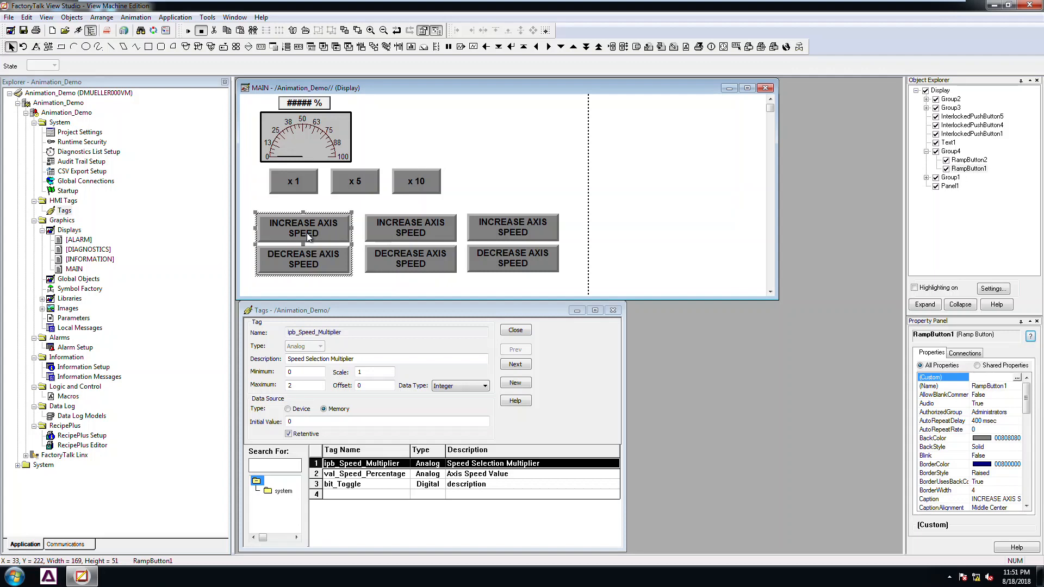
{"action": "double_click", "coordinate": [307, 232]}
{"action": "left_click", "coordinate": [166, 27]}
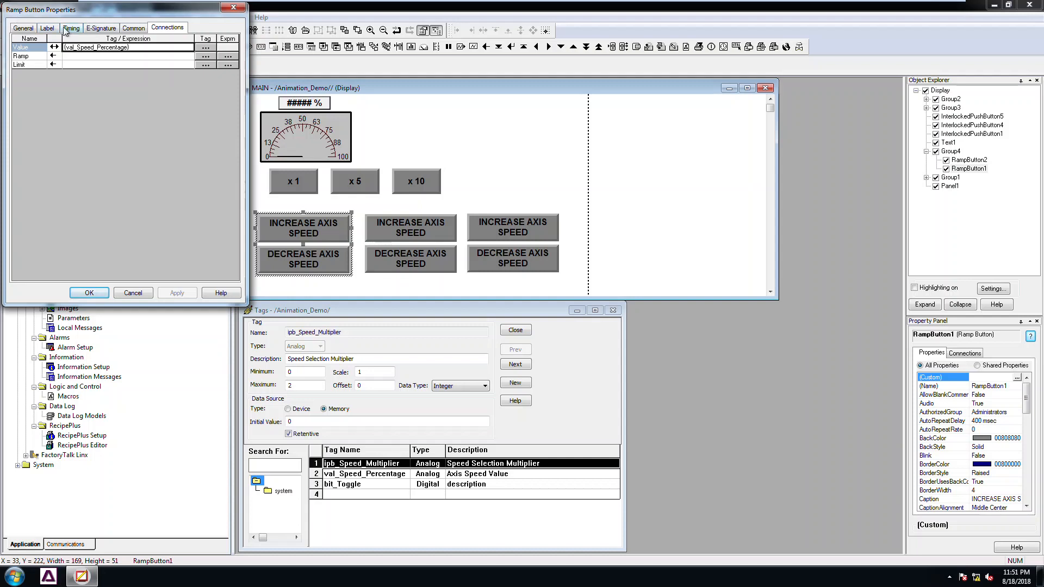
{"action": "left_click", "coordinate": [30, 29]}
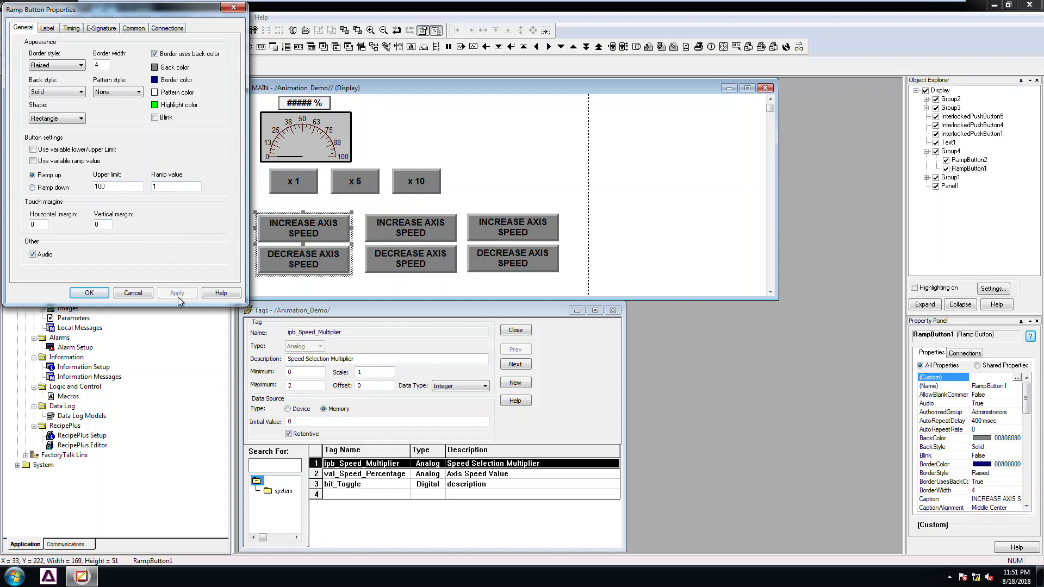
{"action": "left_click", "coordinate": [133, 293]}
Step: Examine the value connection and ramp settings of the DECREASE AXIS SPEED button in the first group
{"action": "double_click", "coordinate": [306, 263]}
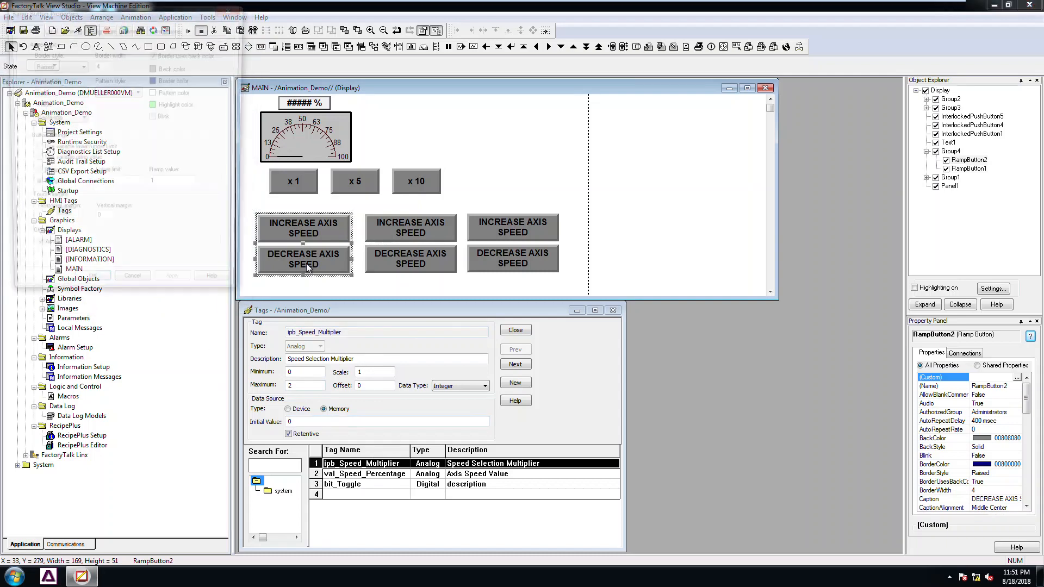
{"action": "left_click", "coordinate": [169, 29]}
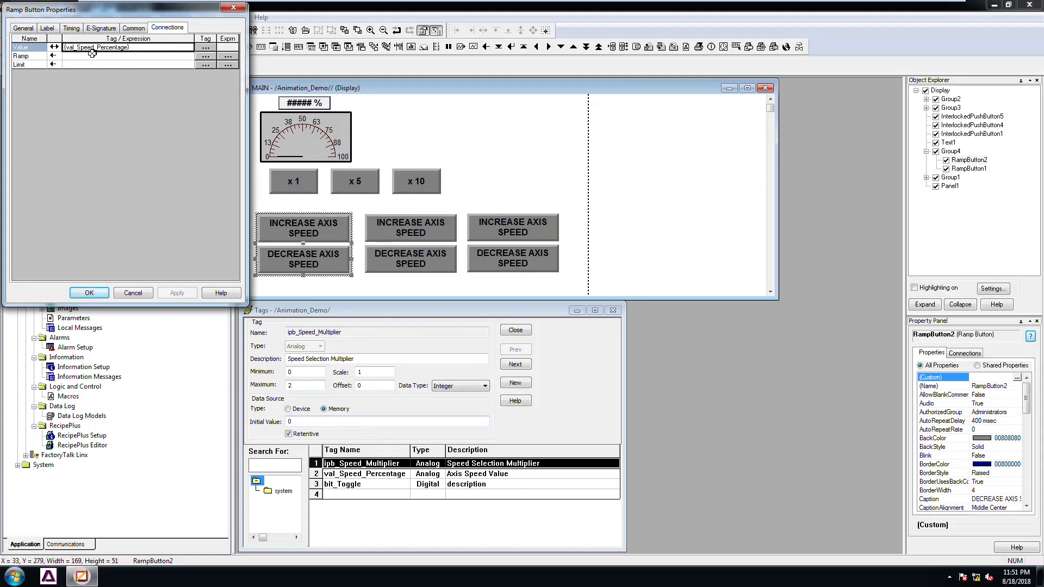
{"action": "left_click", "coordinate": [29, 29]}
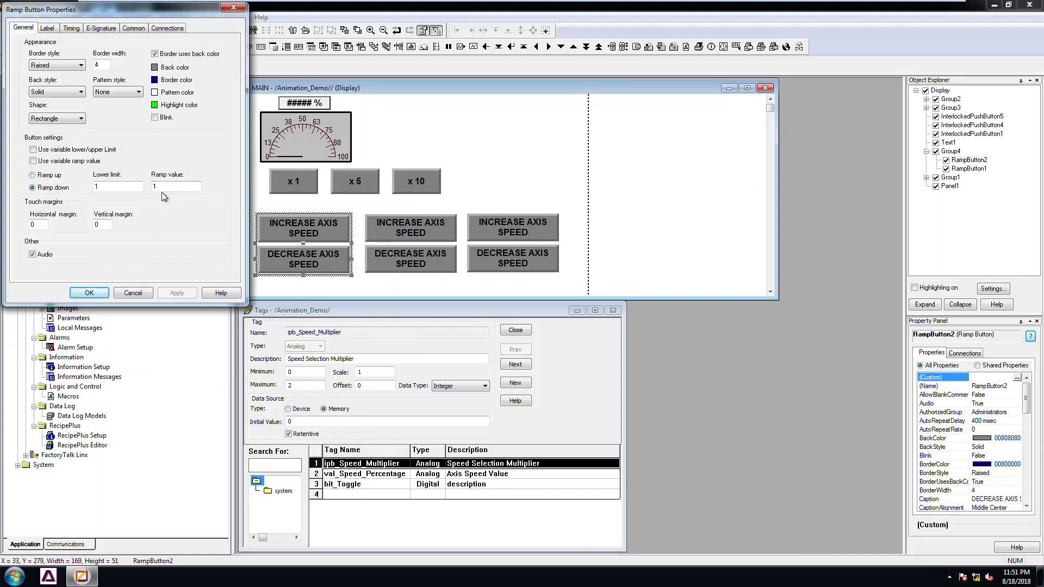
{"action": "double_click", "coordinate": [187, 185]}
{"action": "left_click", "coordinate": [134, 293]}
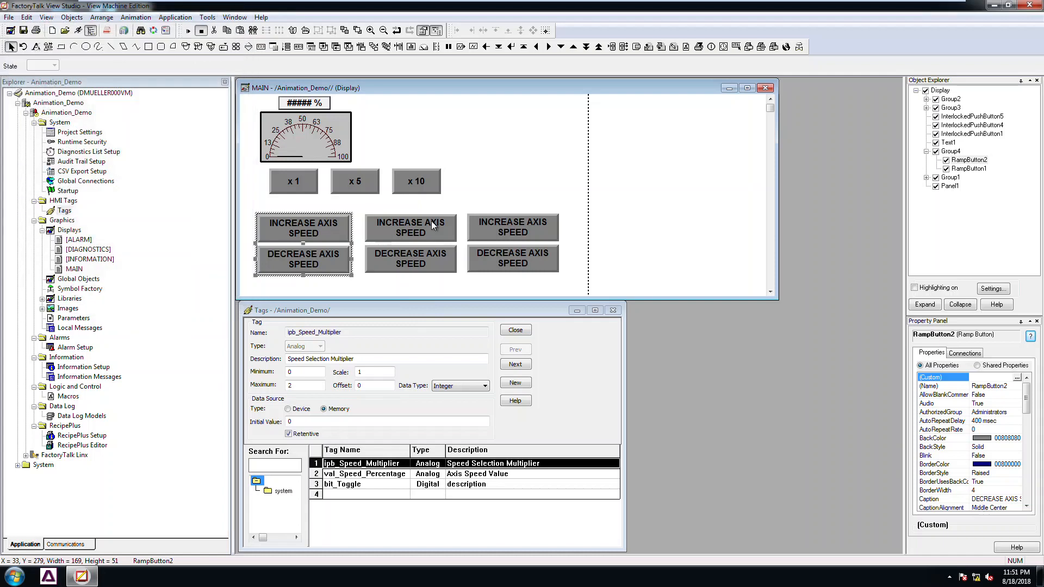
{"action": "left_click", "coordinate": [337, 208]}
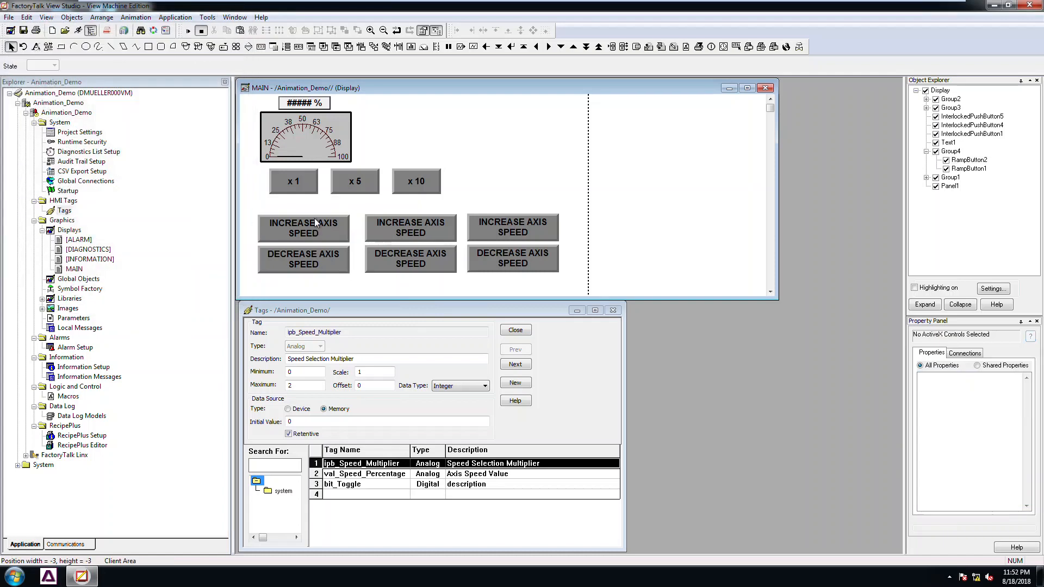
Step: Check the ramp settings of the increase and decrease buttons in the middle axis speed group
{"action": "double_click", "coordinate": [429, 233]}
{"action": "left_click", "coordinate": [175, 187]}
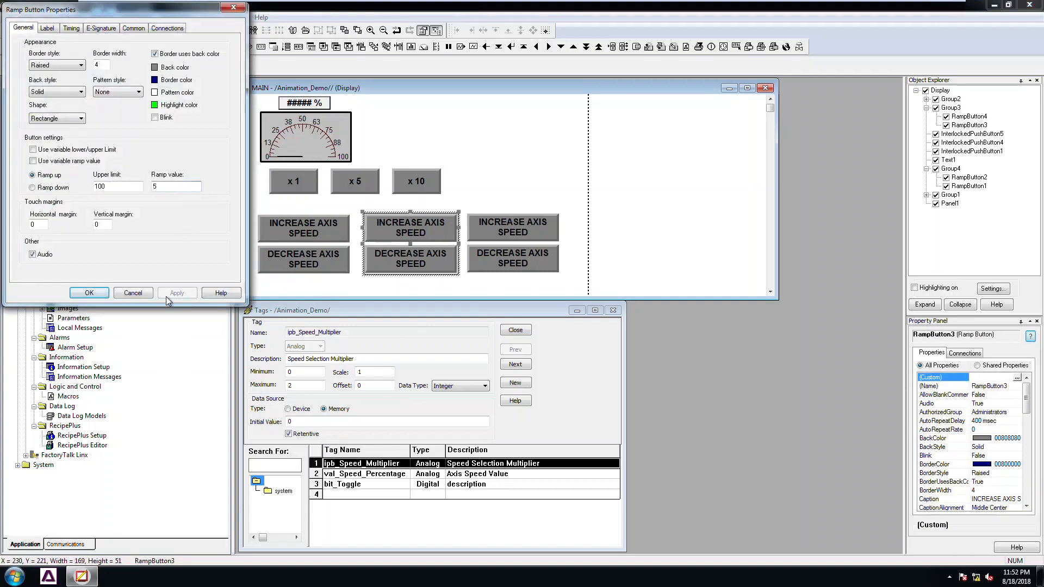
{"action": "left_click", "coordinate": [133, 293]}
{"action": "double_click", "coordinate": [385, 256]}
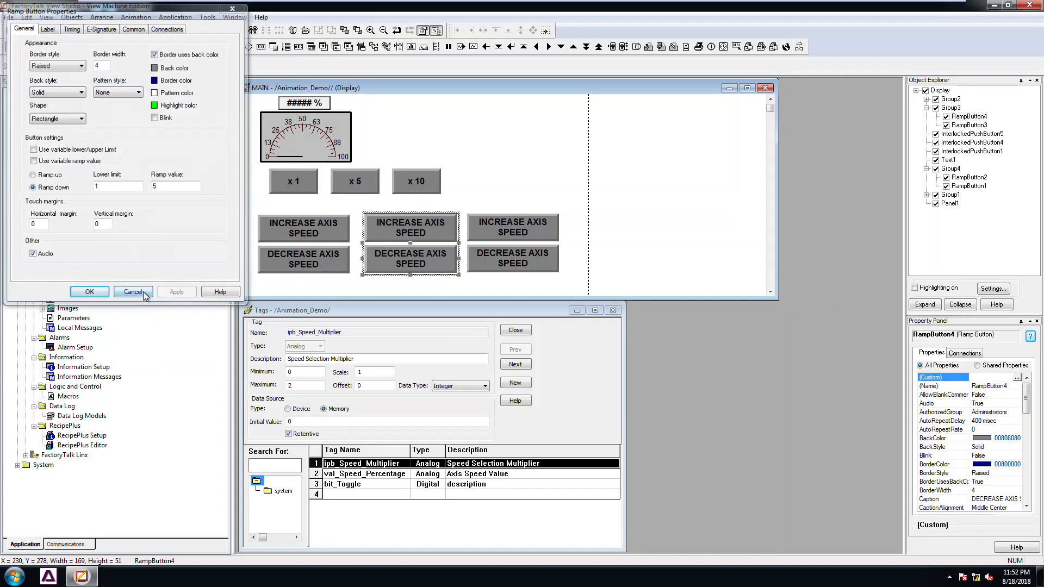
{"action": "left_click", "coordinate": [133, 293]}
Step: Check the ramp settings of both buttons in the third group and browse the tags available for the decrease button's value connection
{"action": "left_click", "coordinate": [519, 231]}
{"action": "double_click", "coordinate": [519, 231]}
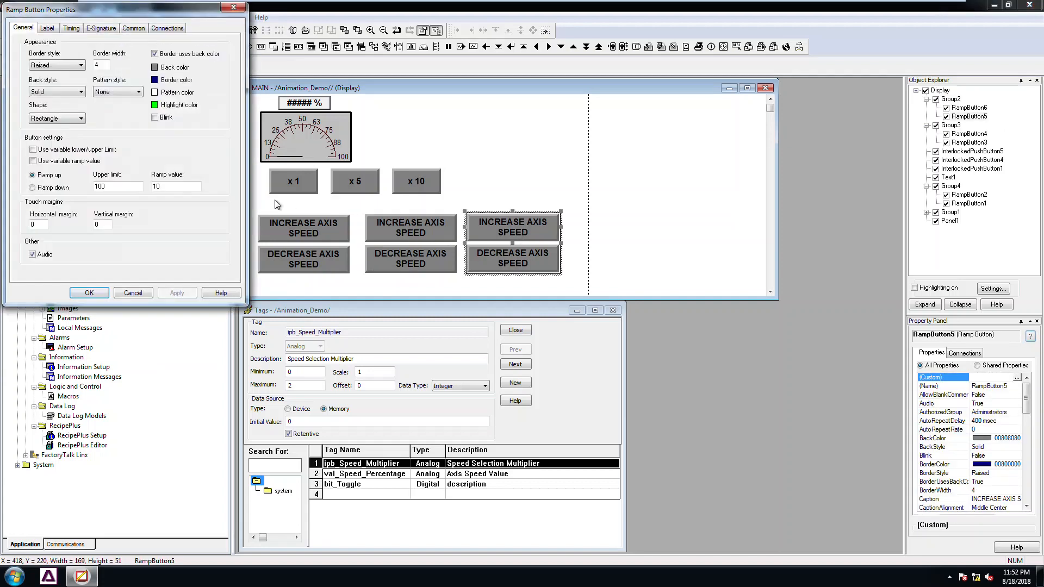
{"action": "left_click", "coordinate": [133, 293]}
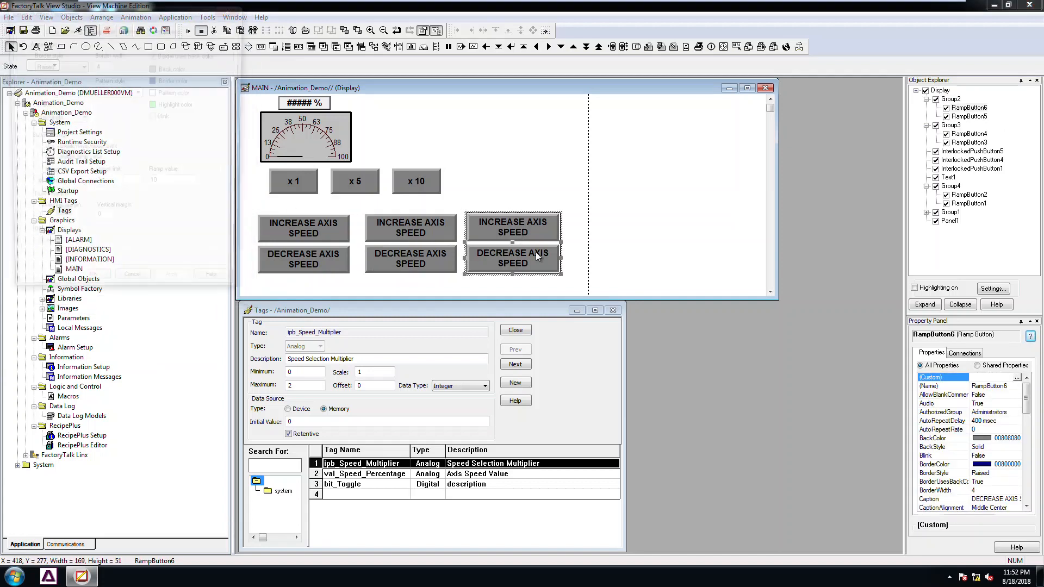
{"action": "double_click", "coordinate": [536, 252]}
{"action": "left_click", "coordinate": [162, 186]}
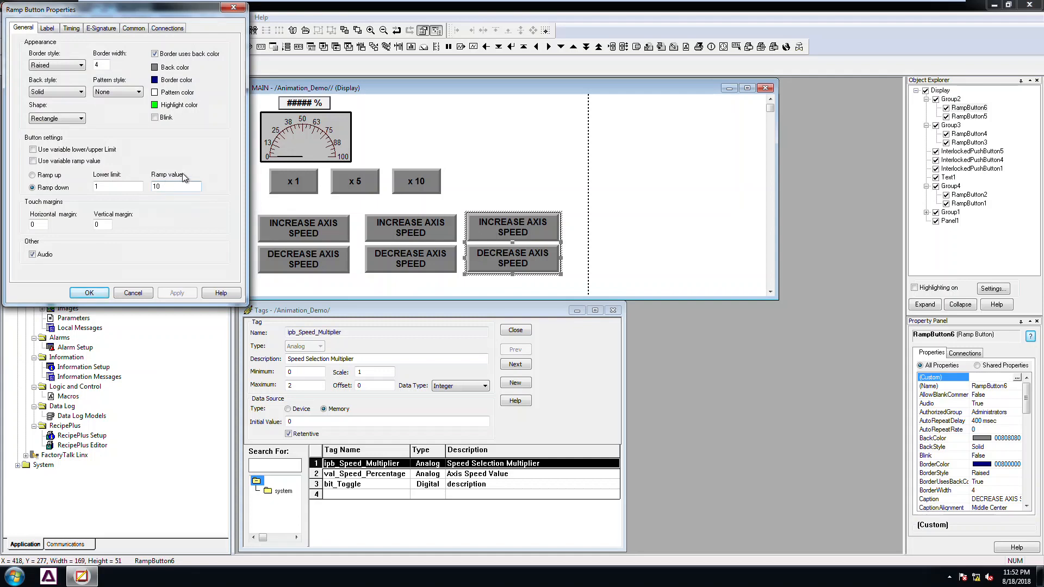
{"action": "left_click", "coordinate": [170, 28]}
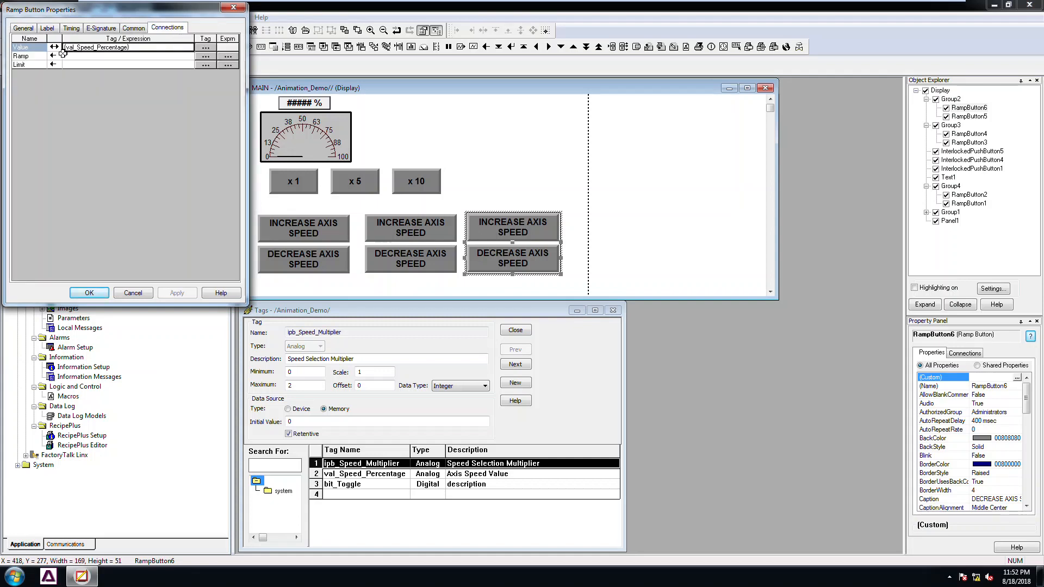
{"action": "left_click", "coordinate": [206, 49]}
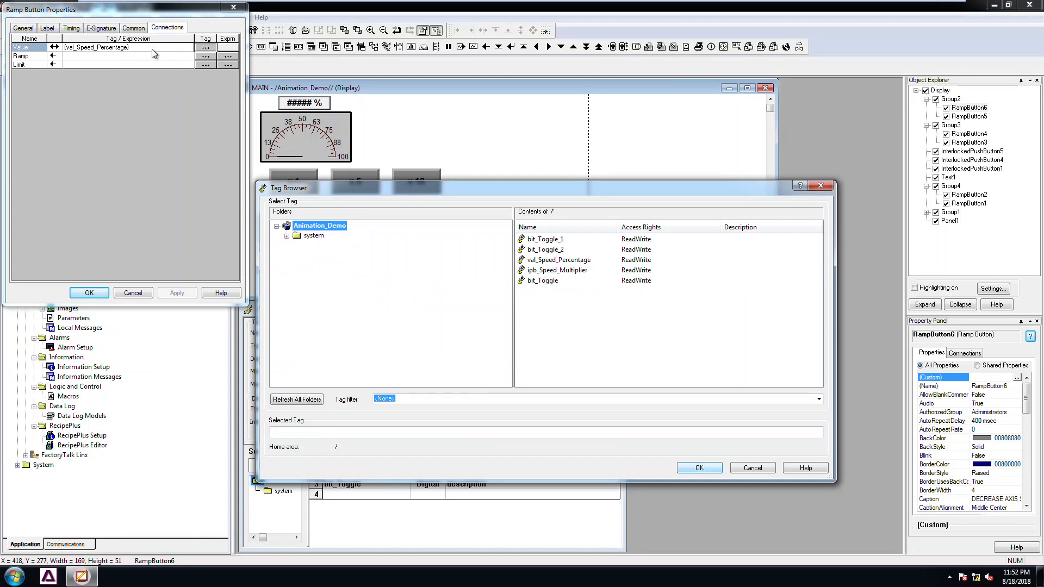
{"action": "left_click", "coordinate": [560, 261]}
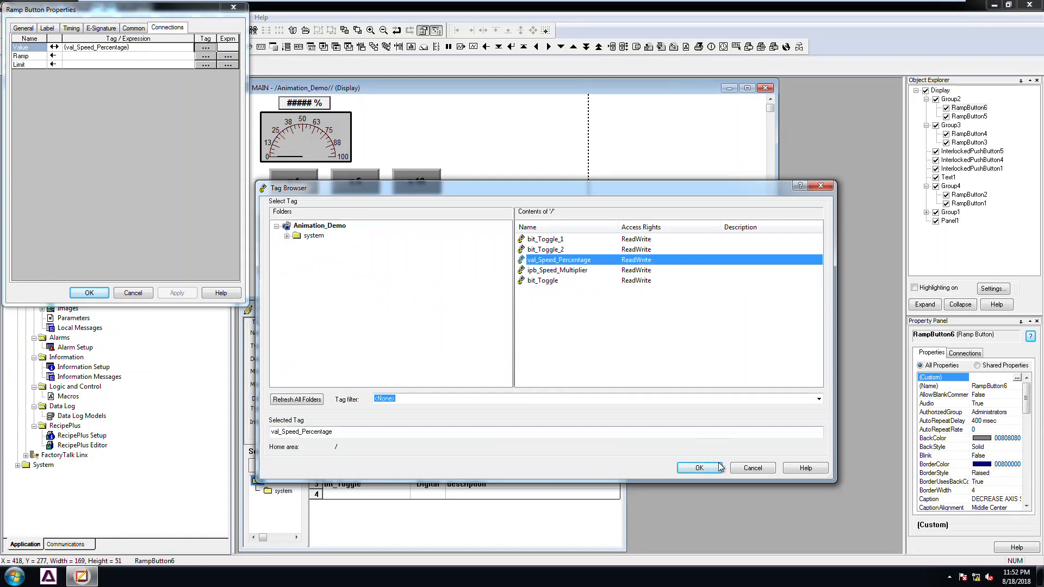
{"action": "left_click", "coordinate": [752, 468]}
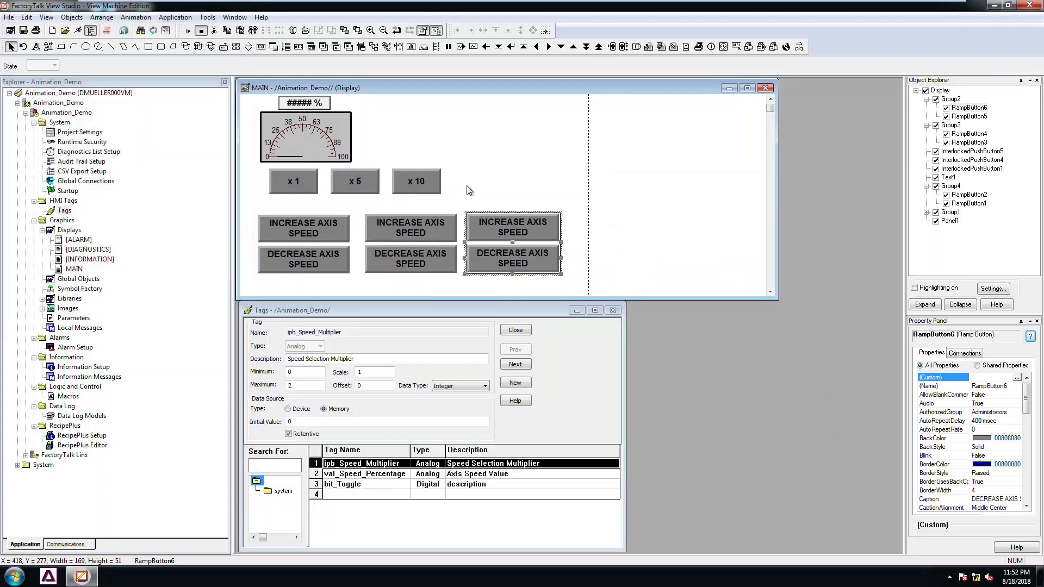
Step: Examine the button value and value connection of the x 1 interlocked push button
{"action": "left_click", "coordinate": [390, 243]}
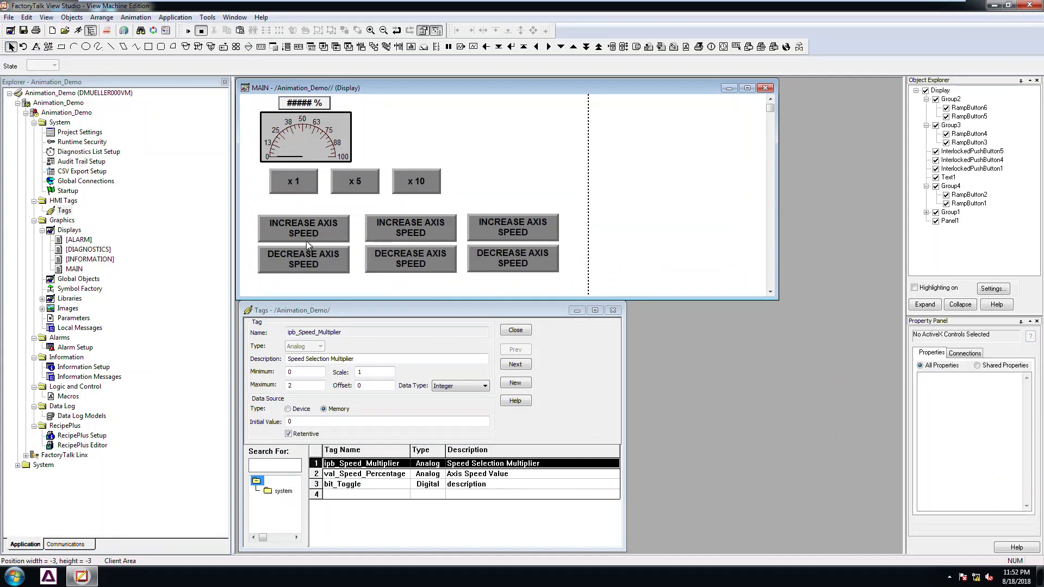
{"action": "mouse_move", "coordinate": [274, 170]}
{"action": "left_mouse_down"}
{"action": "mouse_move", "coordinate": [378, 174]}
{"action": "mouse_move", "coordinate": [267, 162]}
{"action": "mouse_move", "coordinate": [255, 175]}
{"action": "left_mouse_up"}
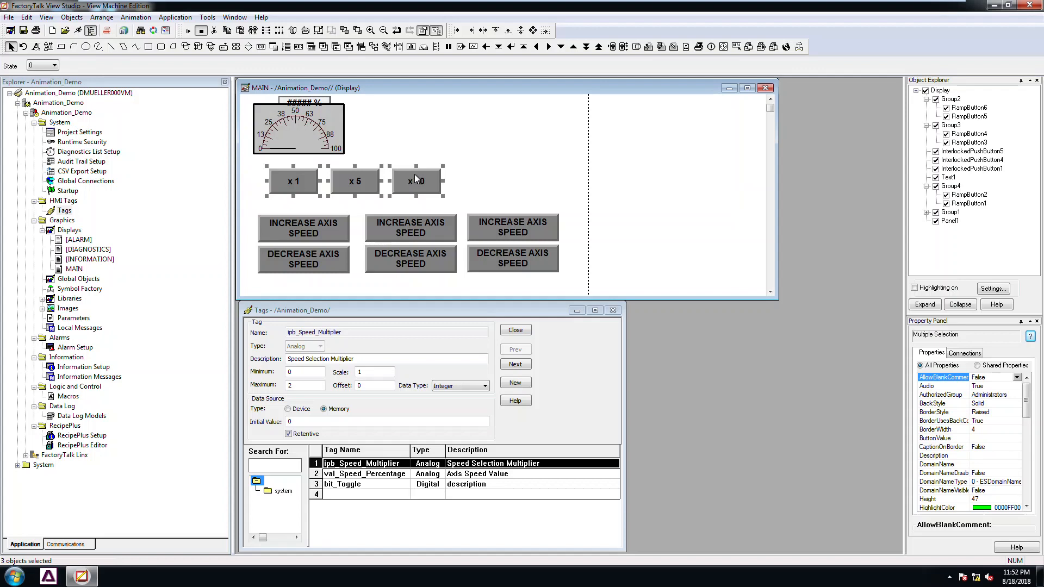
{"action": "left_click", "coordinate": [314, 182]}
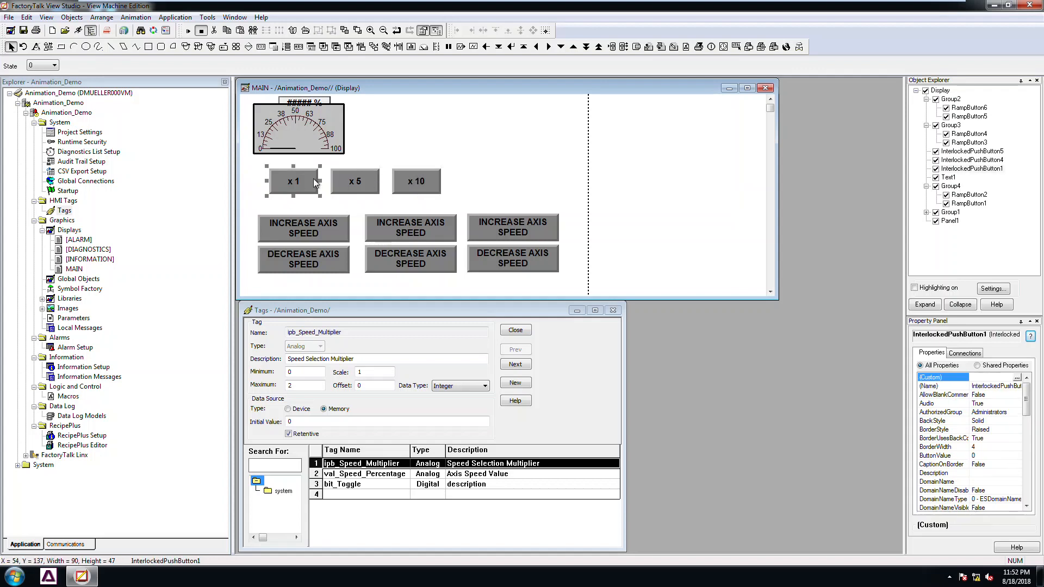
{"action": "left_click", "coordinate": [353, 180]}
{"action": "left_click", "coordinate": [422, 177]}
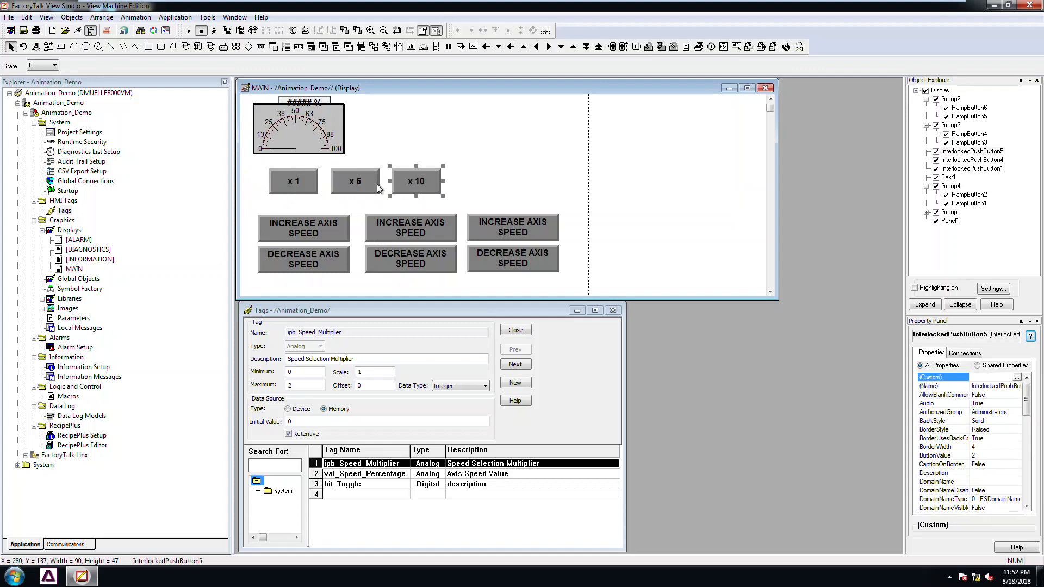
{"action": "double_click", "coordinate": [308, 186]}
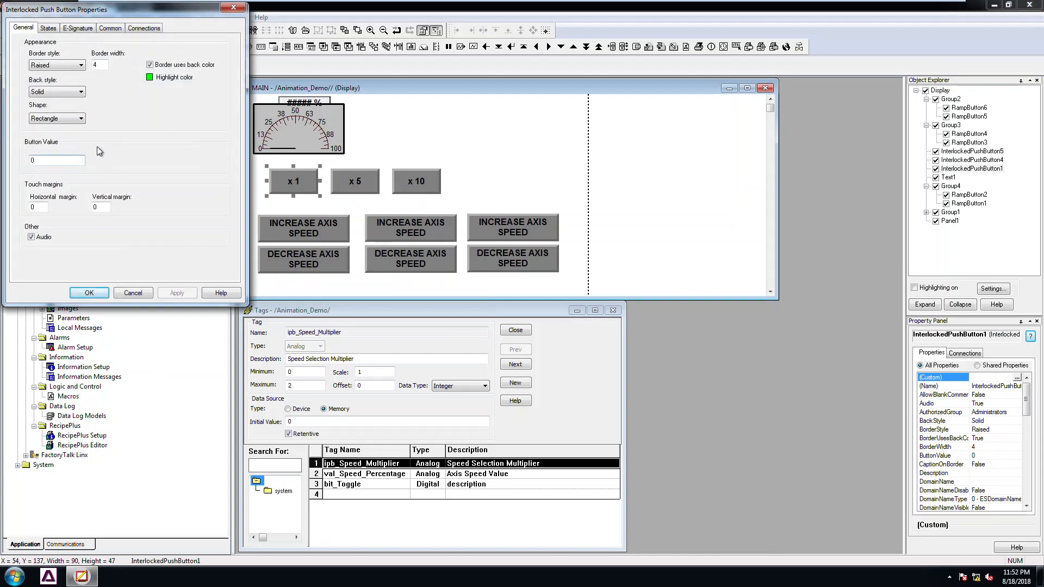
{"action": "left_click", "coordinate": [135, 27]}
{"action": "left_click", "coordinate": [133, 293]}
Step: Examine the value connection and button value of the x 5 interlocked push button
{"action": "double_click", "coordinate": [350, 184]}
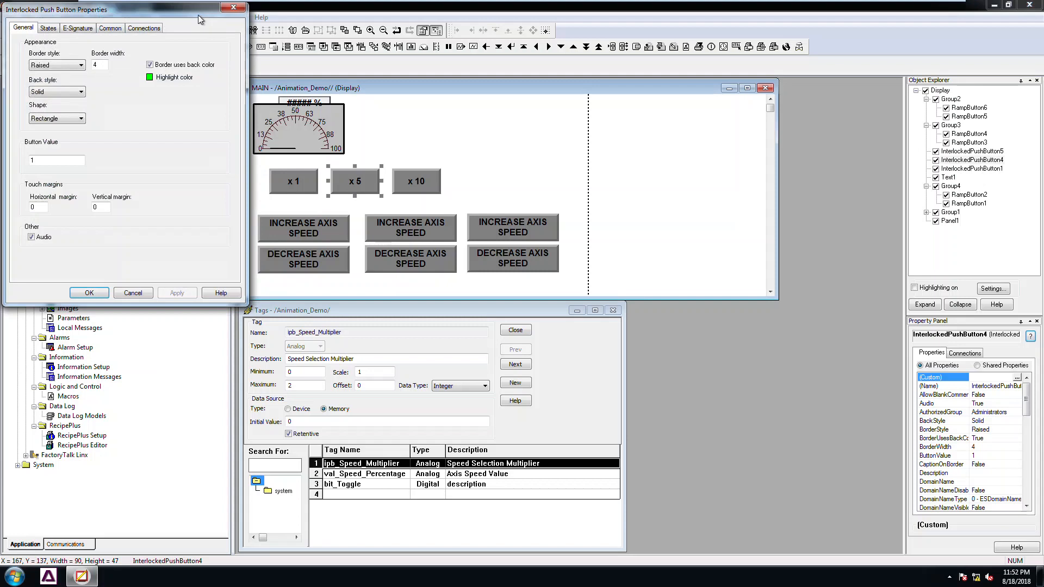
{"action": "left_click", "coordinate": [144, 28]}
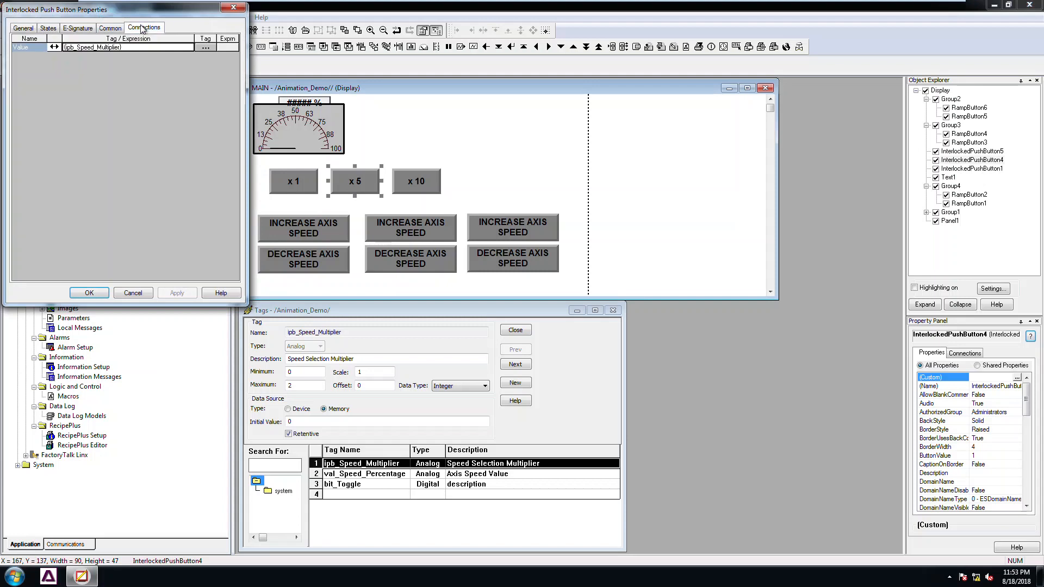
{"action": "left_click", "coordinate": [24, 28]}
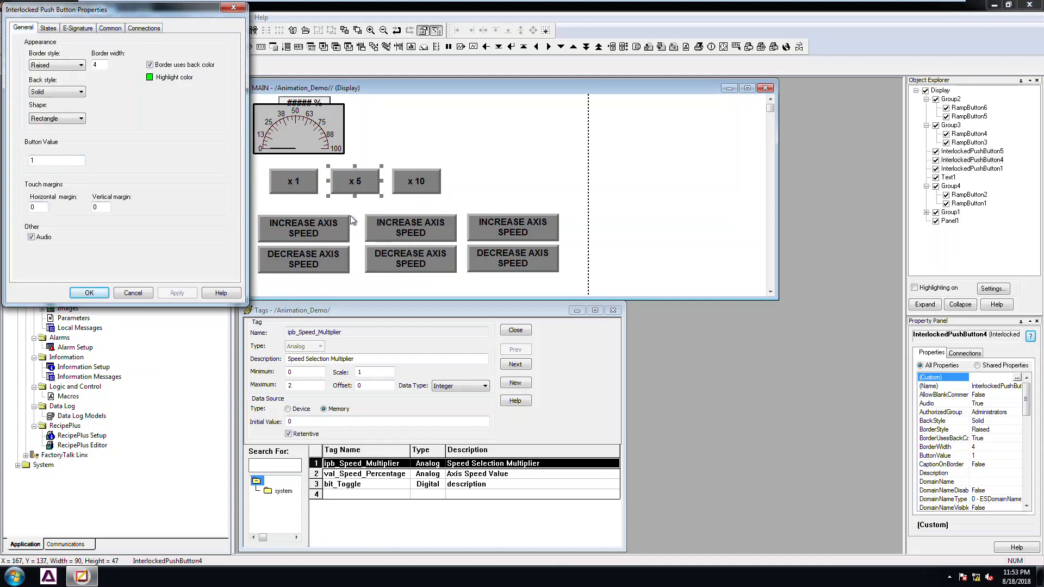
{"action": "left_click", "coordinate": [132, 294]}
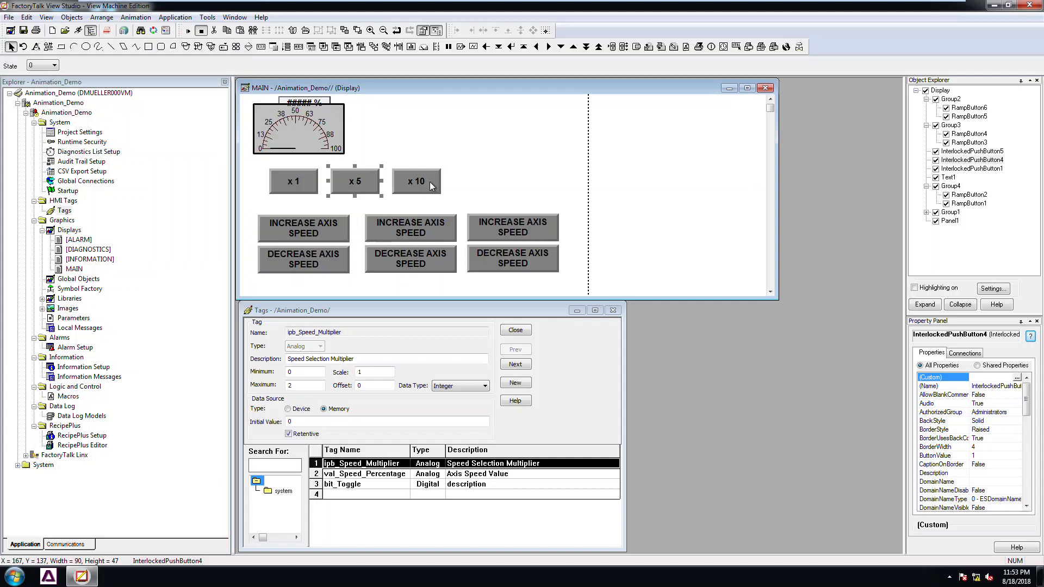
Step: Examine the x 10 interlocked push button's button value, value connection and State0 and State1 settings
{"action": "double_click", "coordinate": [416, 181]}
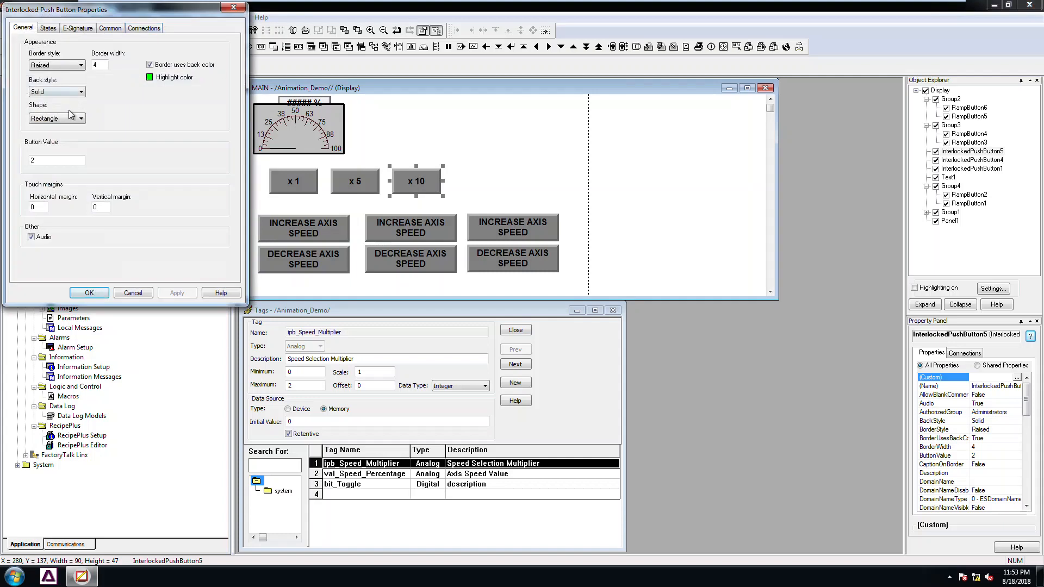
{"action": "left_click", "coordinate": [144, 29]}
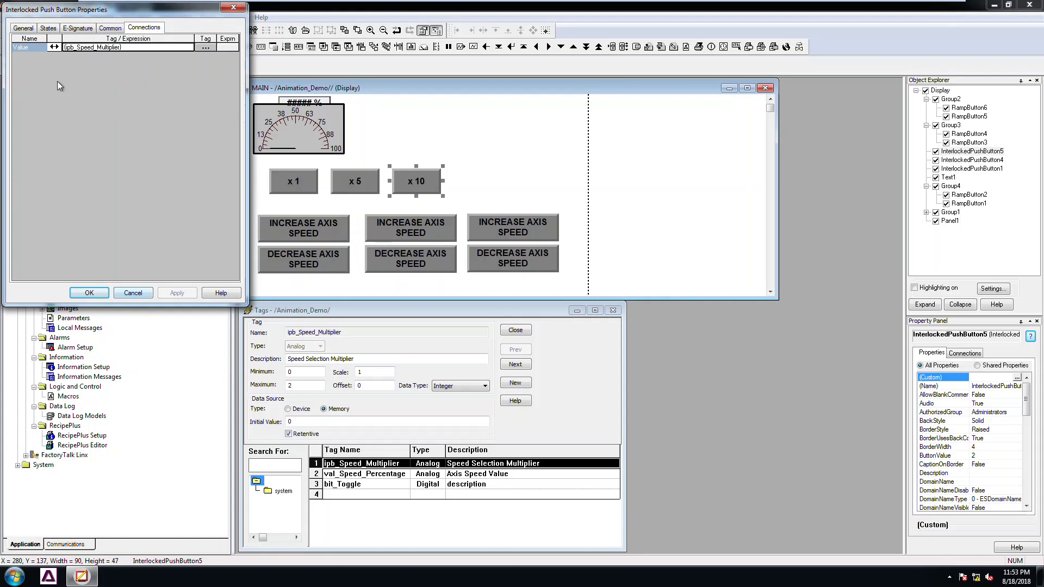
{"action": "left_click", "coordinate": [49, 29]}
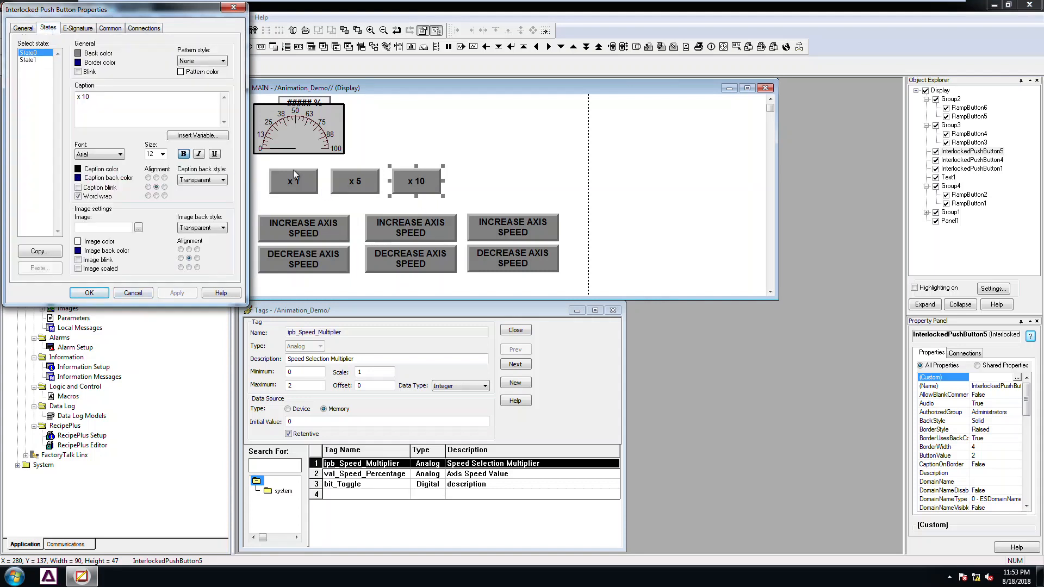
{"action": "left_click", "coordinate": [36, 60]}
{"action": "left_click", "coordinate": [35, 52]}
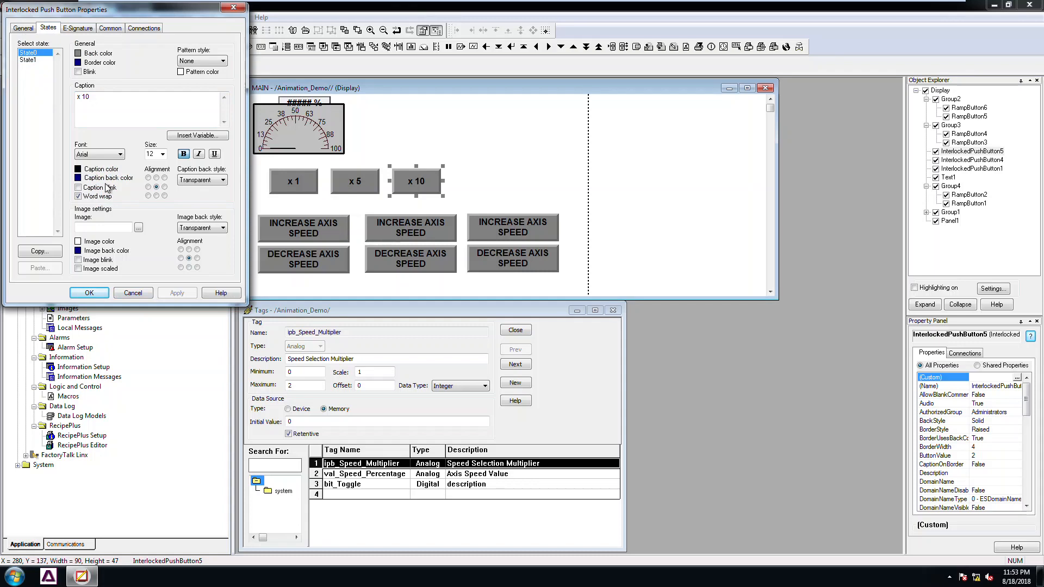
{"action": "left_click", "coordinate": [102, 296]}
Step: Recheck the x 1 push button's value and tag connection against the first axis speed group
{"action": "left_click", "coordinate": [497, 163]}
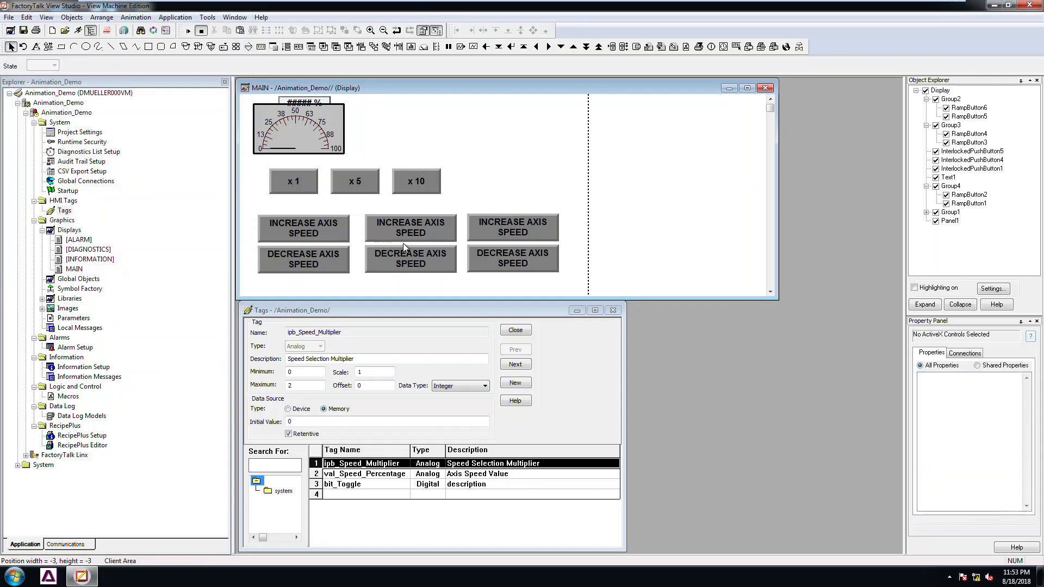
{"action": "left_click", "coordinate": [306, 261]}
{"action": "left_click", "coordinate": [294, 185]}
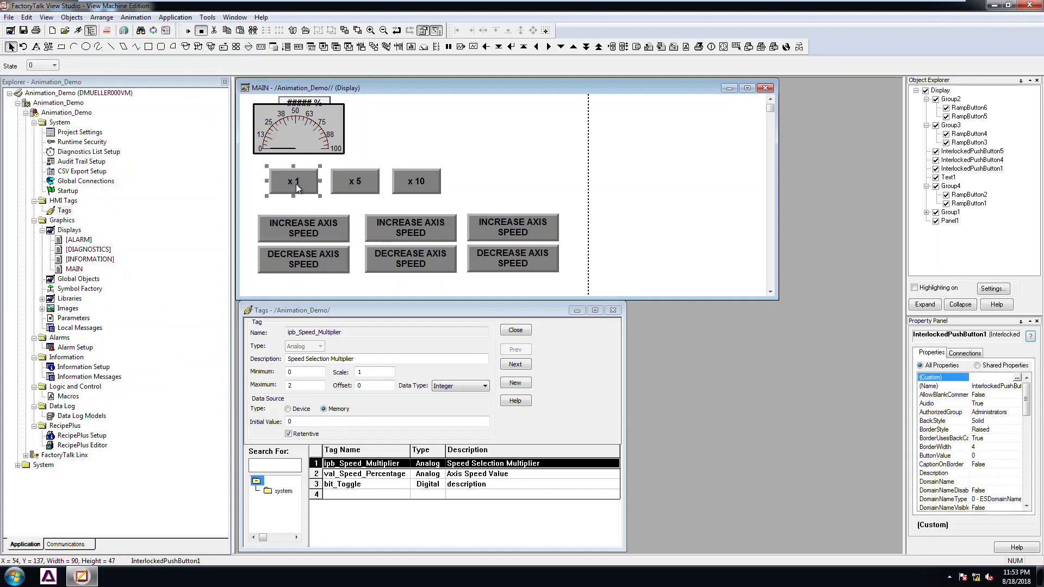
{"action": "double_click", "coordinate": [293, 184]}
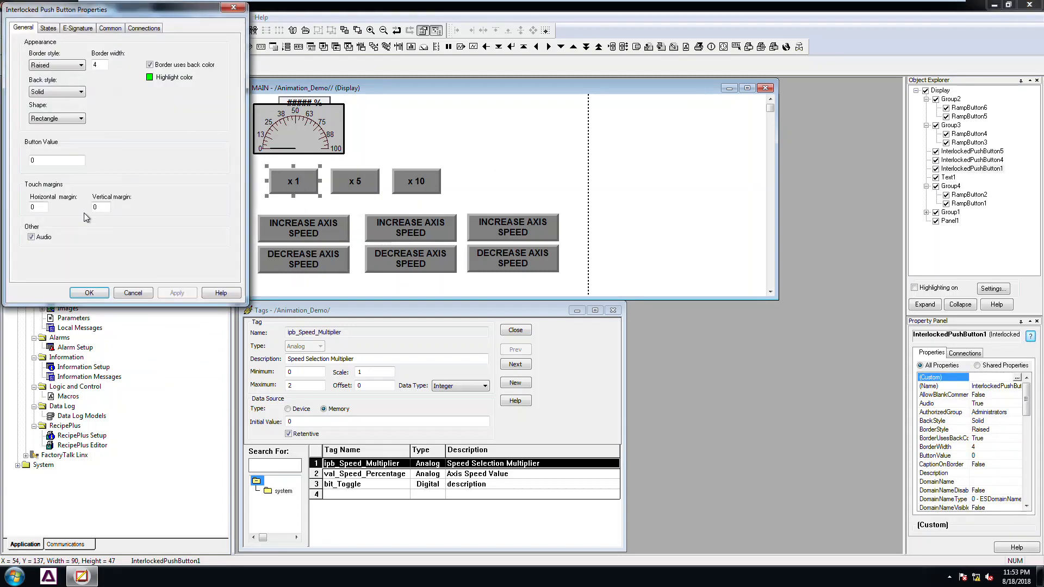
{"action": "left_click", "coordinate": [144, 27]}
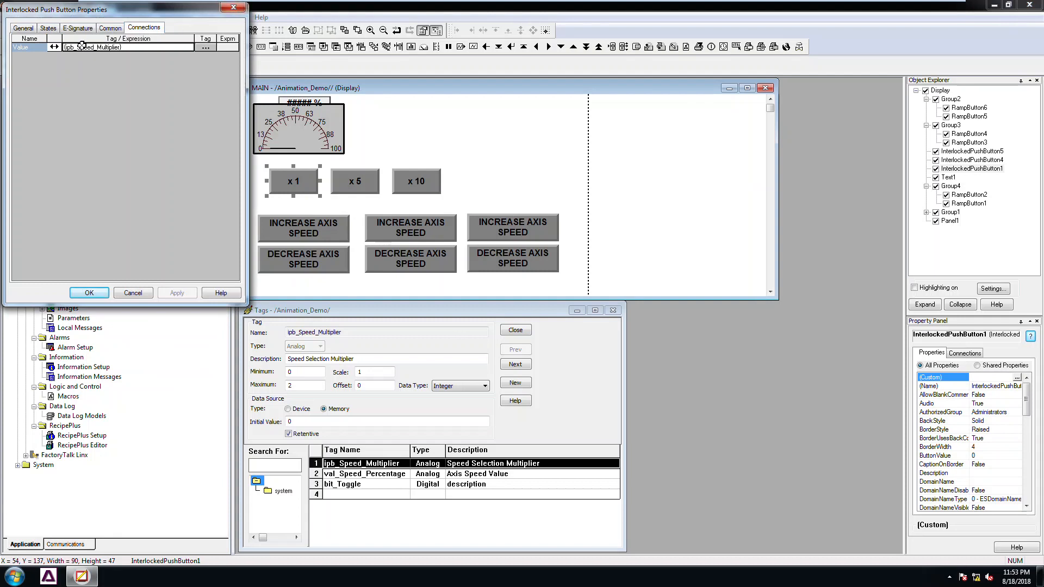
{"action": "left_click", "coordinate": [233, 7]}
Step: Apply a visibility animation to the first axis speed button group with expression {ipb_Speed_Multiplier}==0 and true state Visible
{"action": "left_click", "coordinate": [289, 230]}
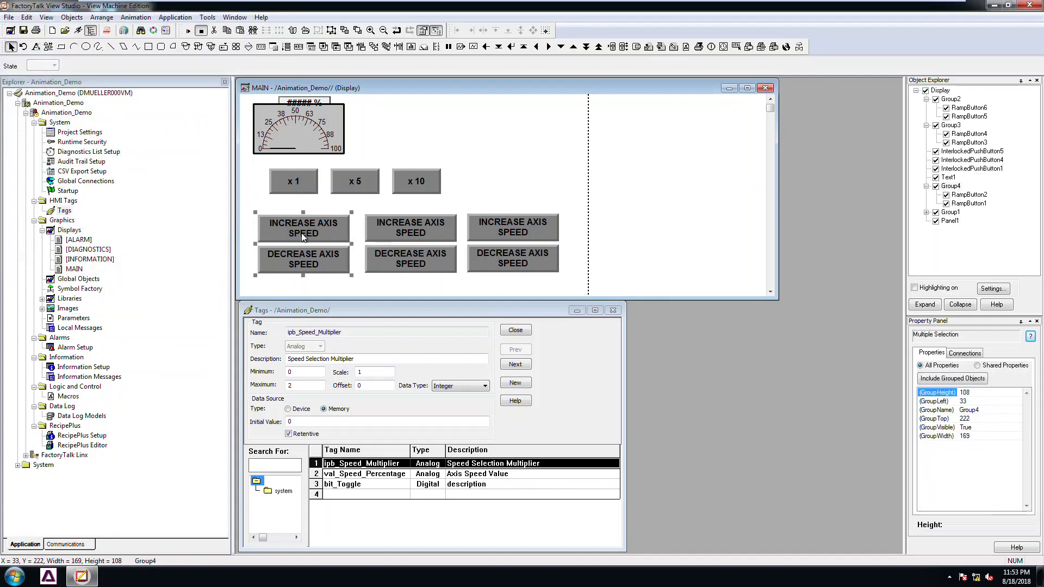
{"action": "right_click", "coordinate": [302, 234]}
{"action": "mouse_move", "coordinate": [368, 289]}
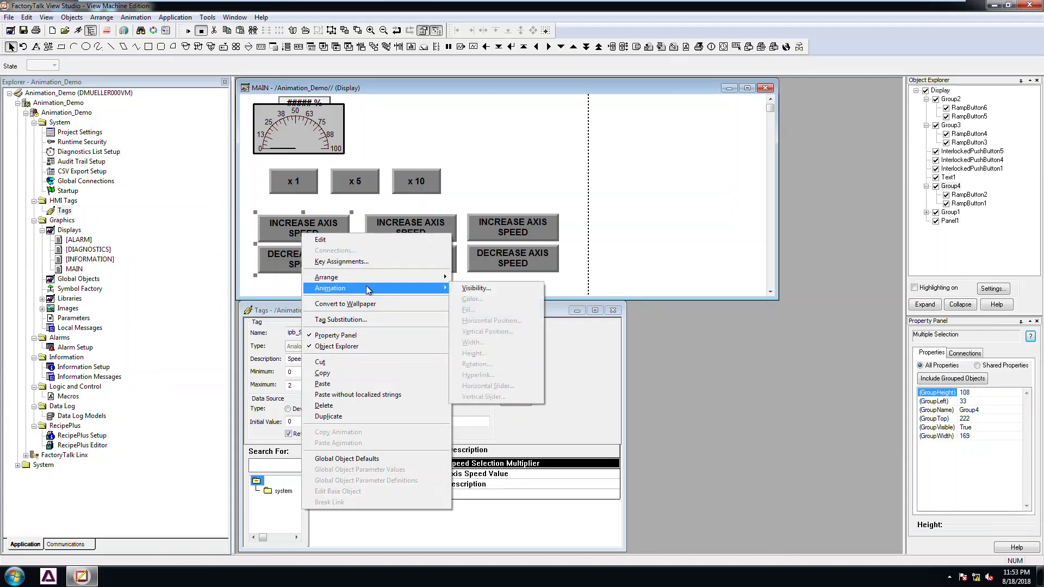
{"action": "left_click", "coordinate": [465, 287]}
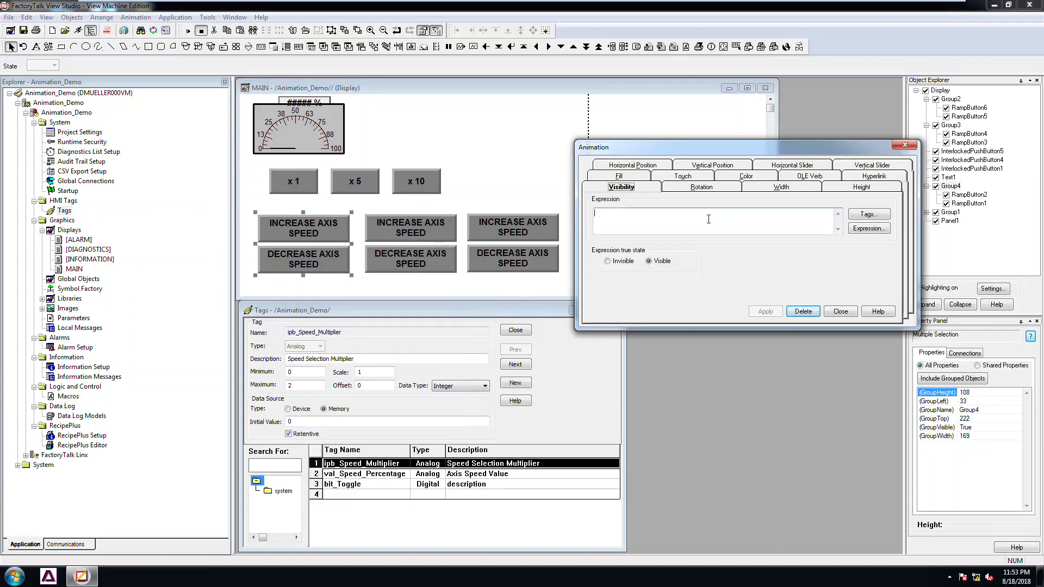
{"action": "left_click", "coordinate": [865, 229]}
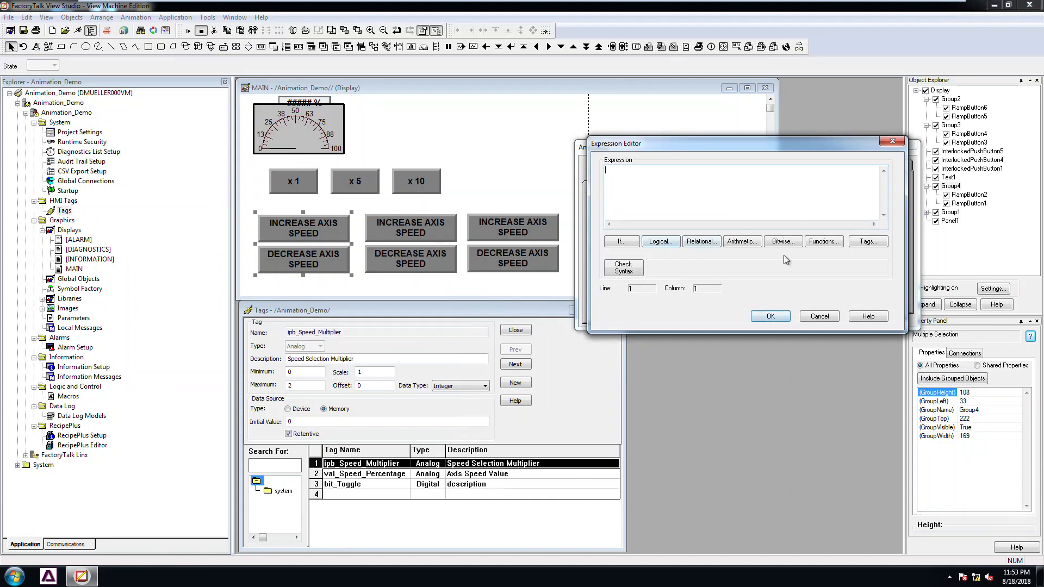
{"action": "left_click", "coordinate": [869, 243]}
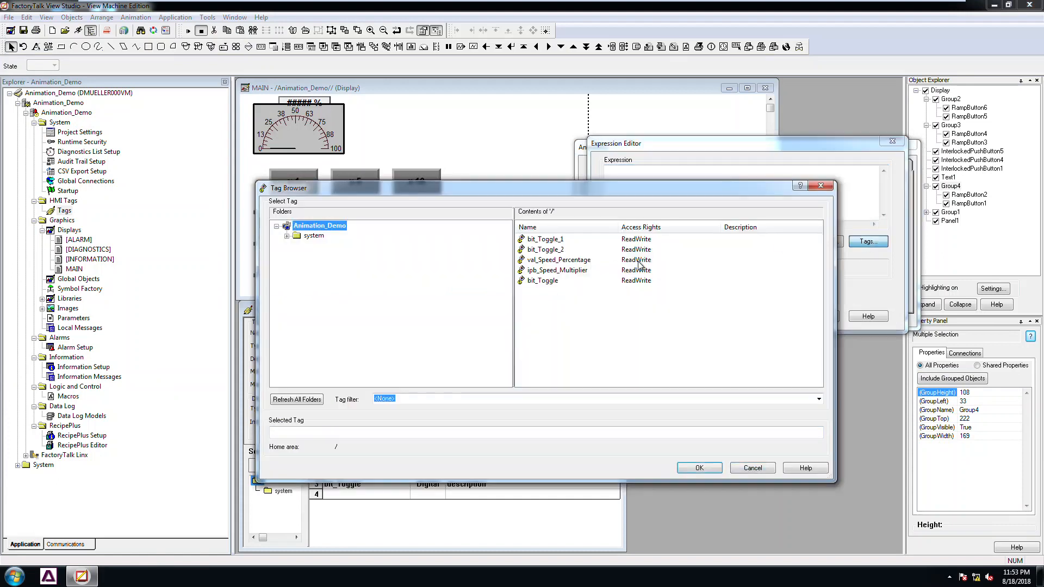
{"action": "left_click", "coordinate": [556, 272]}
{"action": "double_click", "coordinate": [554, 270]}
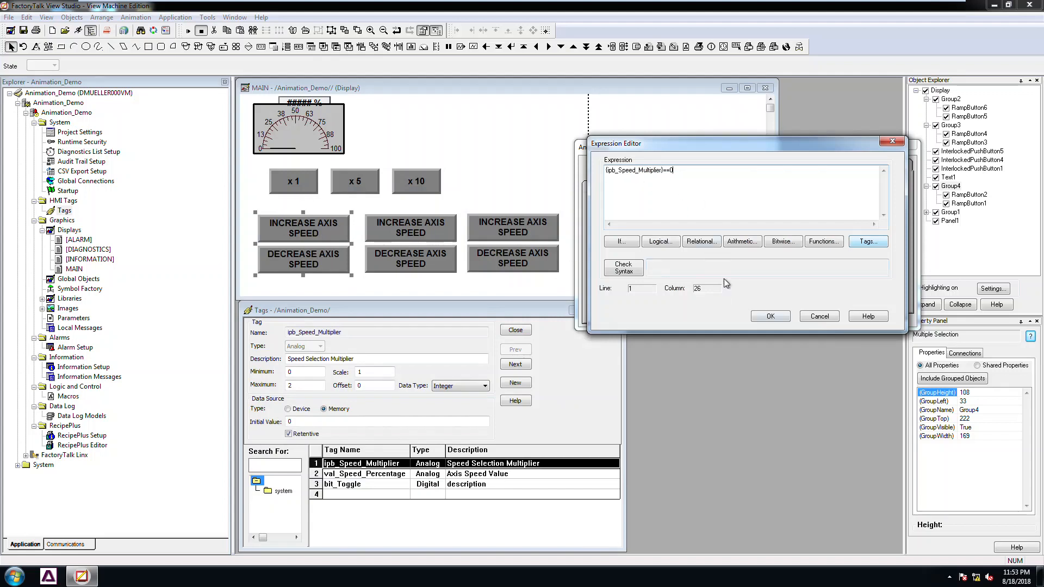
{"action": "left_click", "coordinate": [770, 316]}
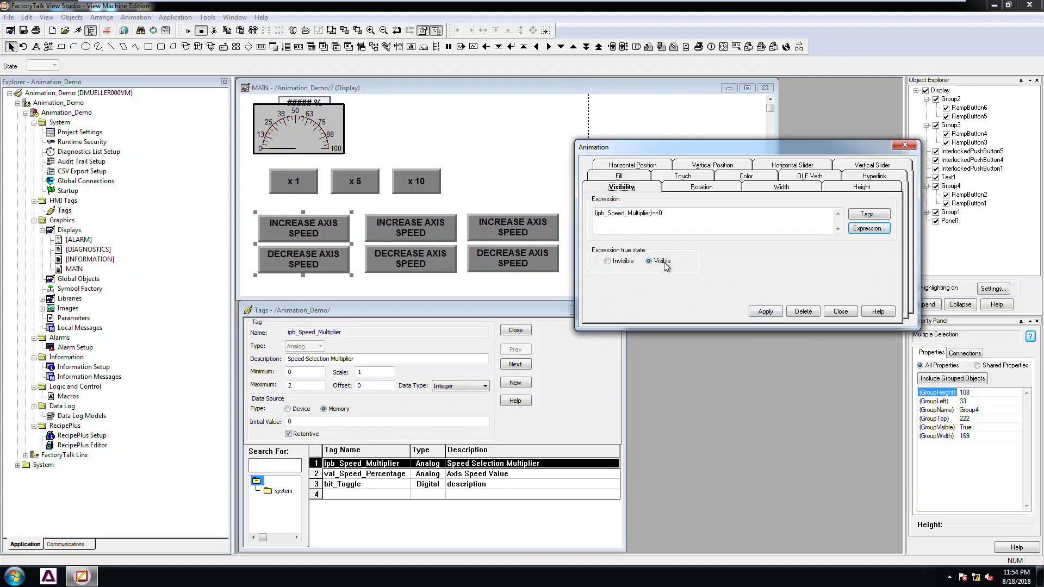
{"action": "left_click", "coordinate": [625, 263]}
{"action": "left_click", "coordinate": [663, 263]}
{"action": "left_click", "coordinate": [765, 312]}
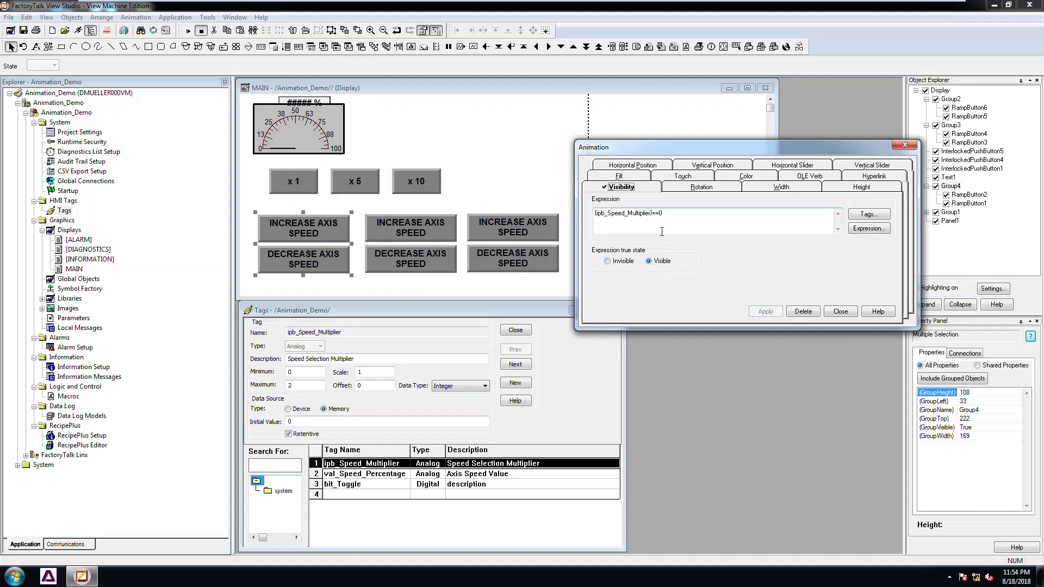
Step: Reuse the visibility expression for the middle axis speed button group, set as {ipb_Speed_Multiplier}==1, and apply it
{"action": "left_click_drag", "start_coordinate": [707, 213], "coordinate": [589, 200]}
{"action": "left_click", "coordinate": [442, 240]}
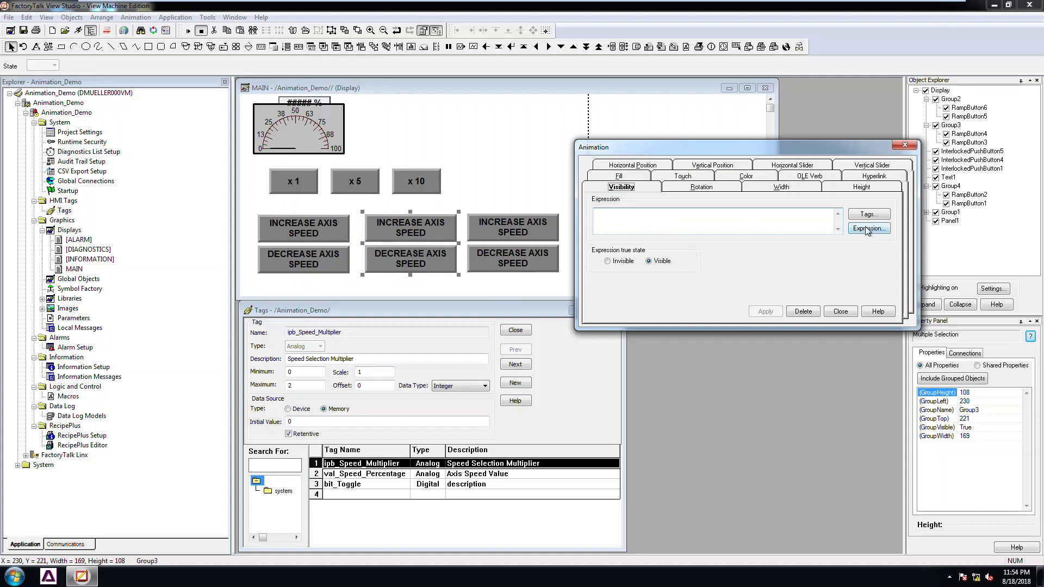
{"action": "type", "text": "{ipb_Speed_Multiplier}==0"}
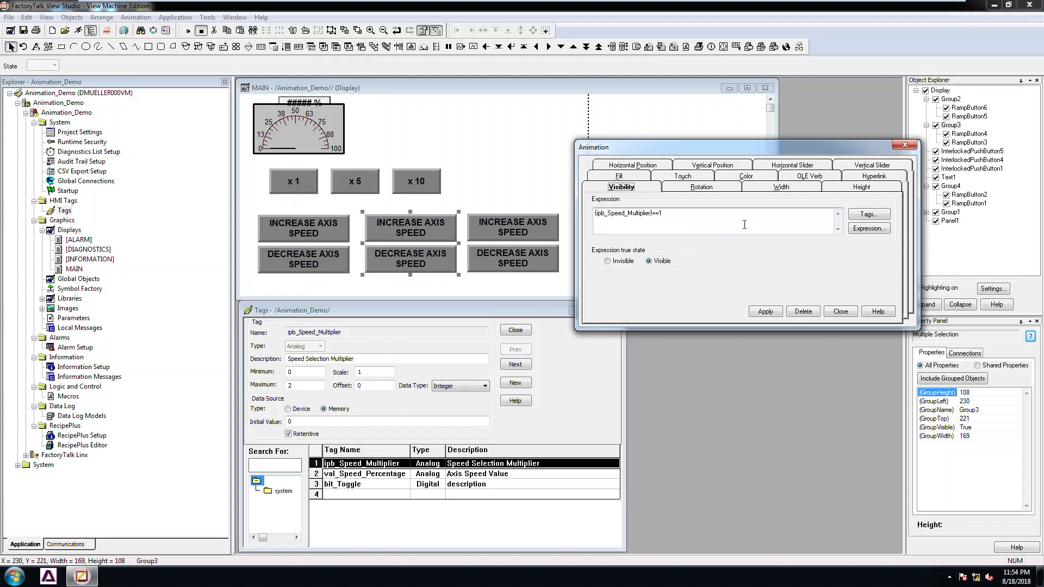
{"action": "left_click", "coordinate": [766, 312]}
Step: Apply the visibility expression {ipb_Speed_Multiplier}==2 to the third axis speed button group and close the animation settings
{"action": "left_click", "coordinate": [540, 253]}
{"action": "left_click", "coordinate": [688, 220]}
{"action": "type", "text": "{ipb_Speed_Multiplier}==0"}
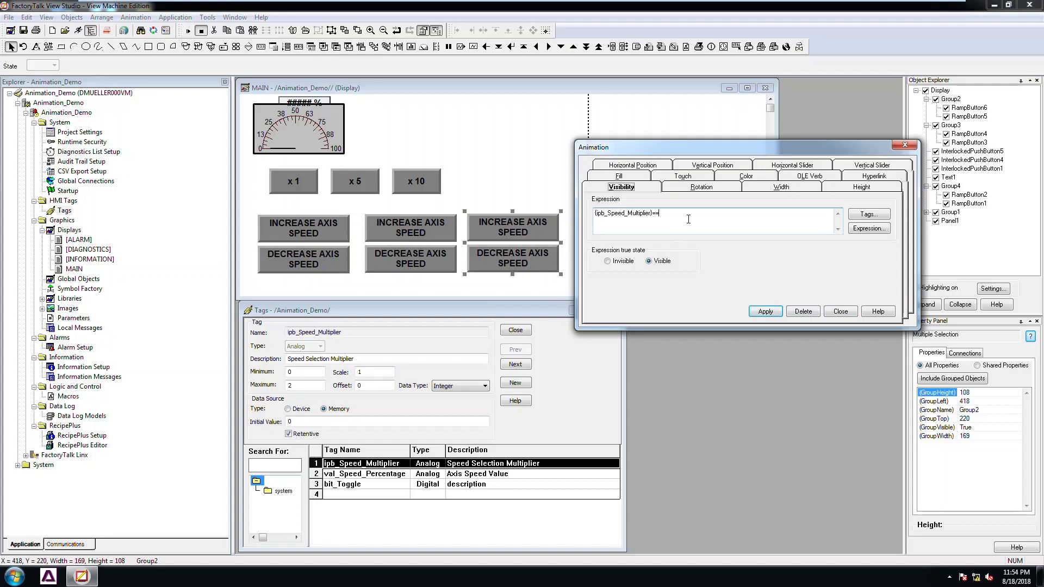
{"action": "left_click", "coordinate": [763, 311]}
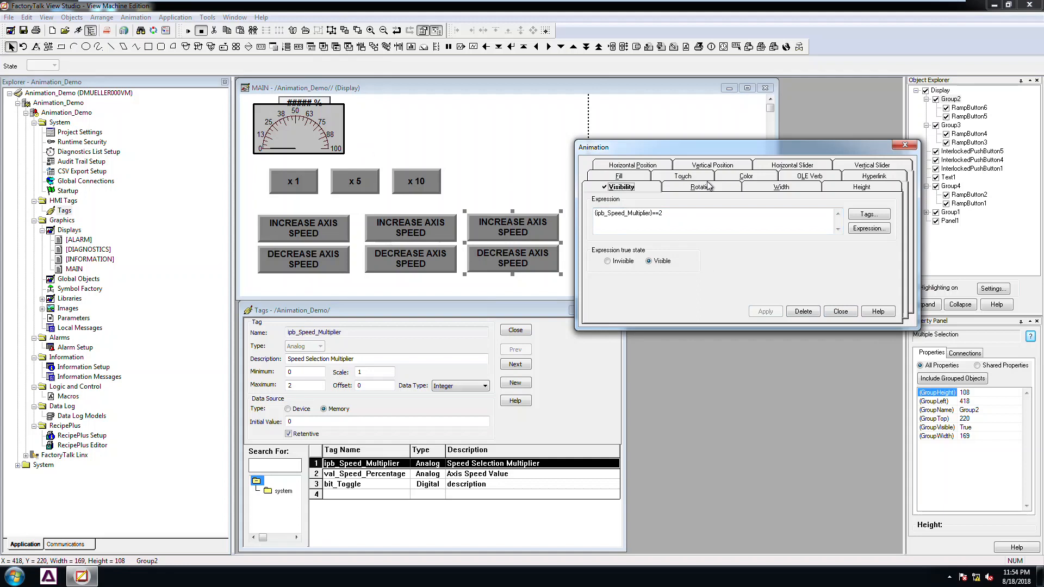
{"action": "left_click", "coordinate": [839, 311]}
Step: Move the gauge group down so it sits just below the percentage display without overlapping it
{"action": "left_click", "coordinate": [492, 183]}
{"action": "left_click", "coordinate": [299, 138]}
{"action": "left_click_drag", "start_coordinate": [299, 138], "coordinate": [306, 141]}
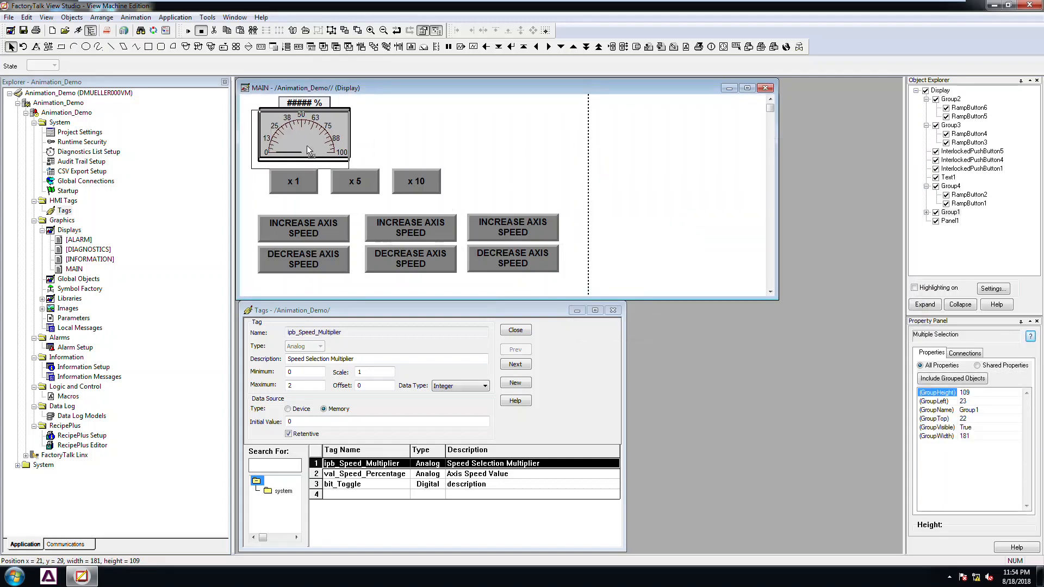
{"action": "left_click", "coordinate": [433, 136]}
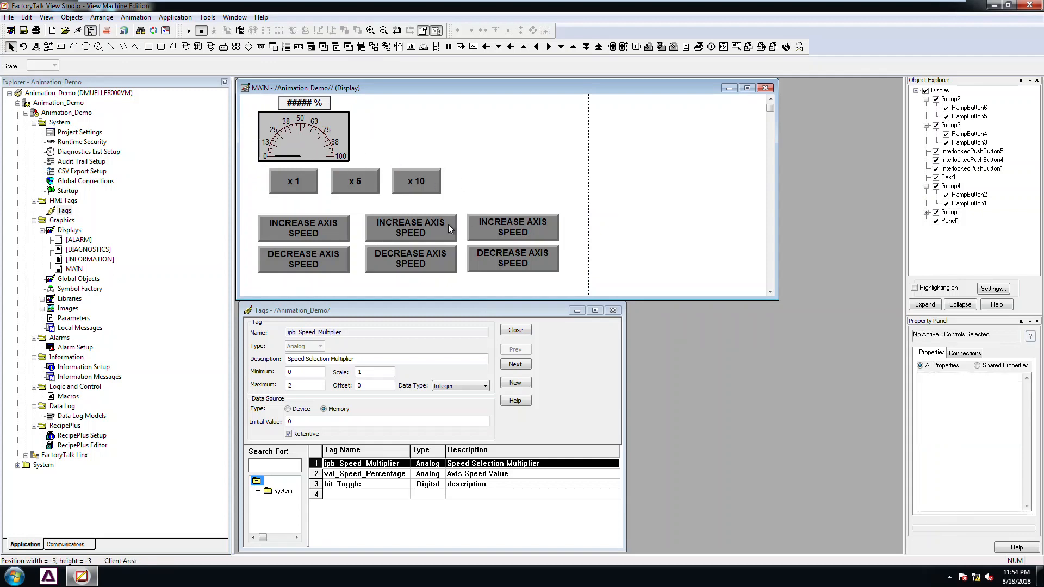
Step: Stack all three axis speed button groups by aligning their centers and place them beside the gauge
{"action": "left_click", "coordinate": [476, 248]}
{"action": "left_click", "coordinate": [417, 247], "text": "ctrl"}
{"action": "left_click", "coordinate": [339, 233], "text": "ctrl"}
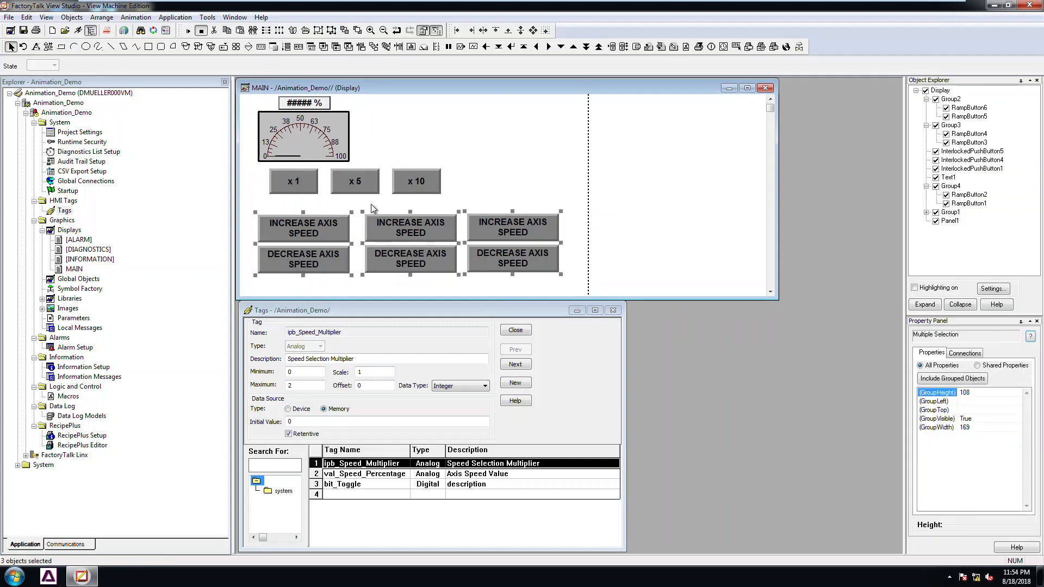
{"action": "left_click", "coordinate": [533, 30]}
{"action": "left_click_drag", "start_coordinate": [437, 234], "coordinate": [429, 122]}
{"action": "left_click", "coordinate": [478, 232]}
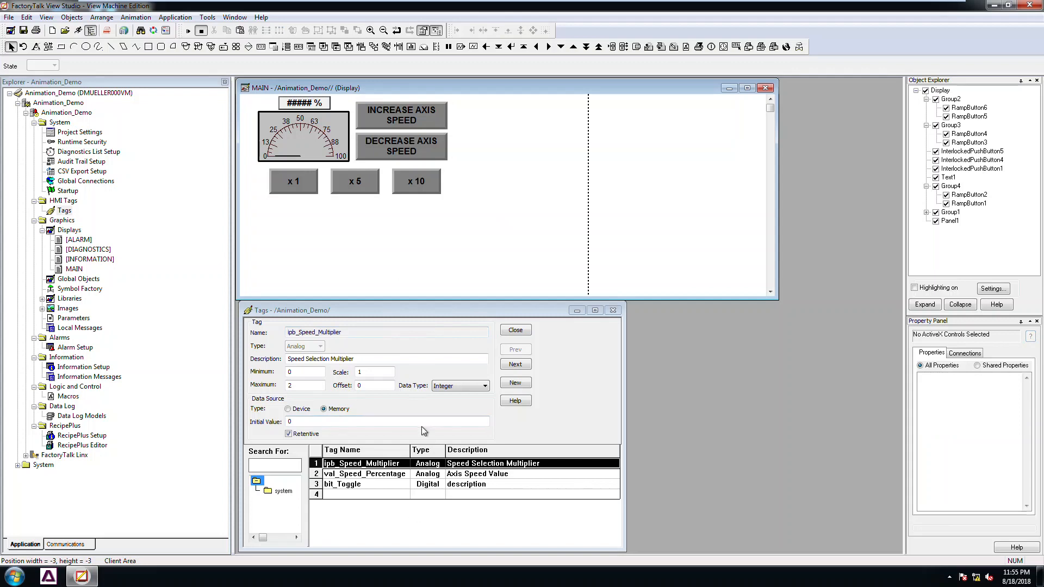
Step: Test run the MAIN display and try increasing and decreasing the axis speed with the x 1 multiplier
{"action": "left_click", "coordinate": [185, 30]}
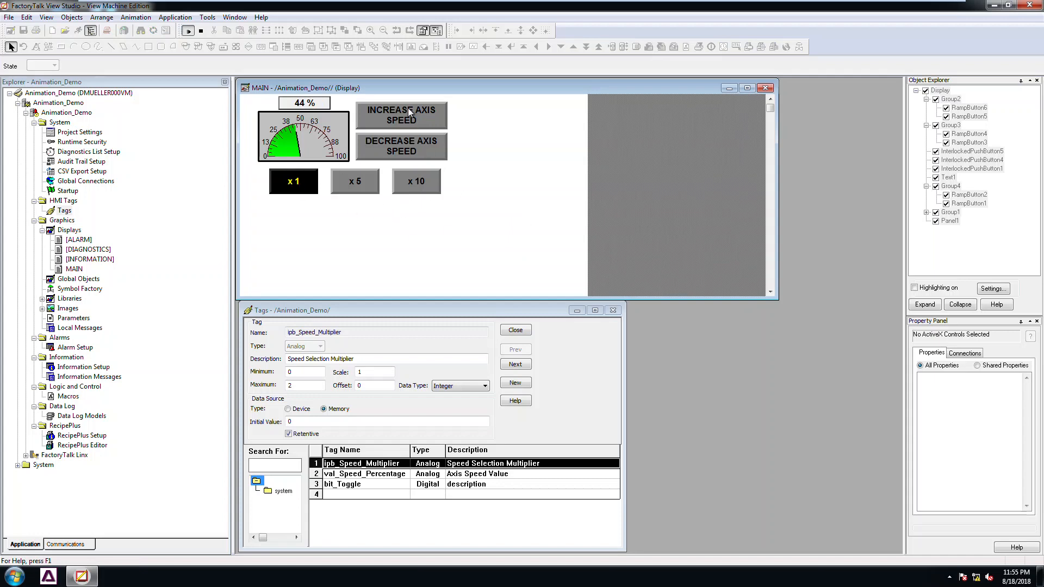
{"action": "left_click", "coordinate": [402, 122]}
{"action": "left_click", "coordinate": [389, 114]}
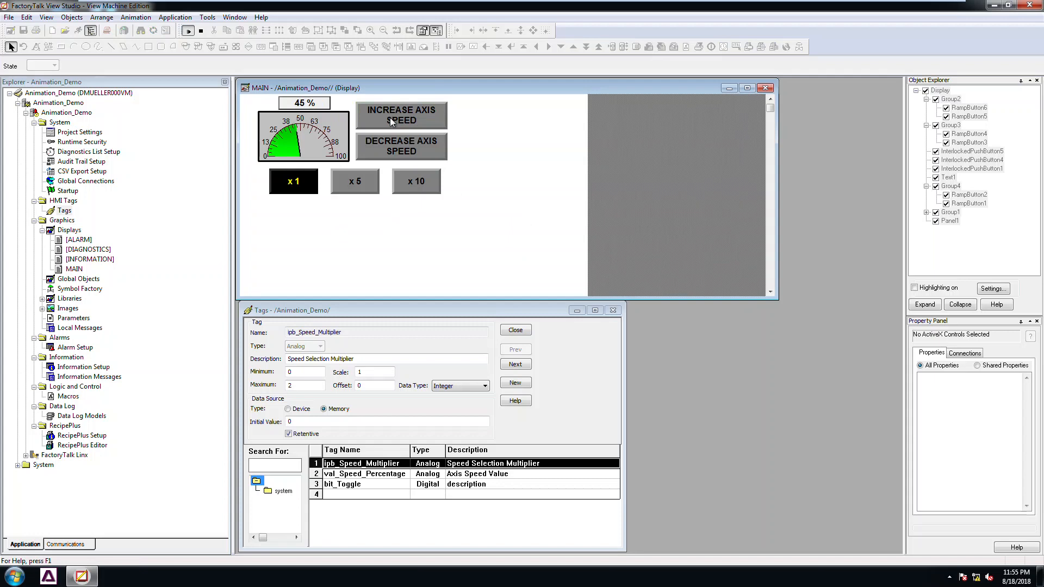
{"action": "left_click", "coordinate": [400, 153]}
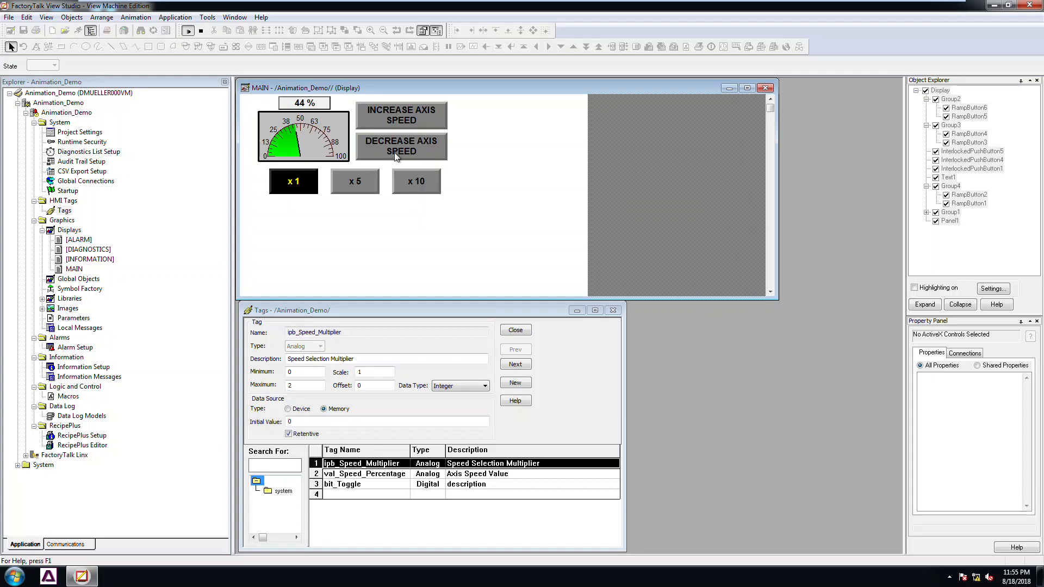
Step: Select the x 5 multiplier in the test run and increase the axis speed several times
{"action": "left_click", "coordinate": [368, 185]}
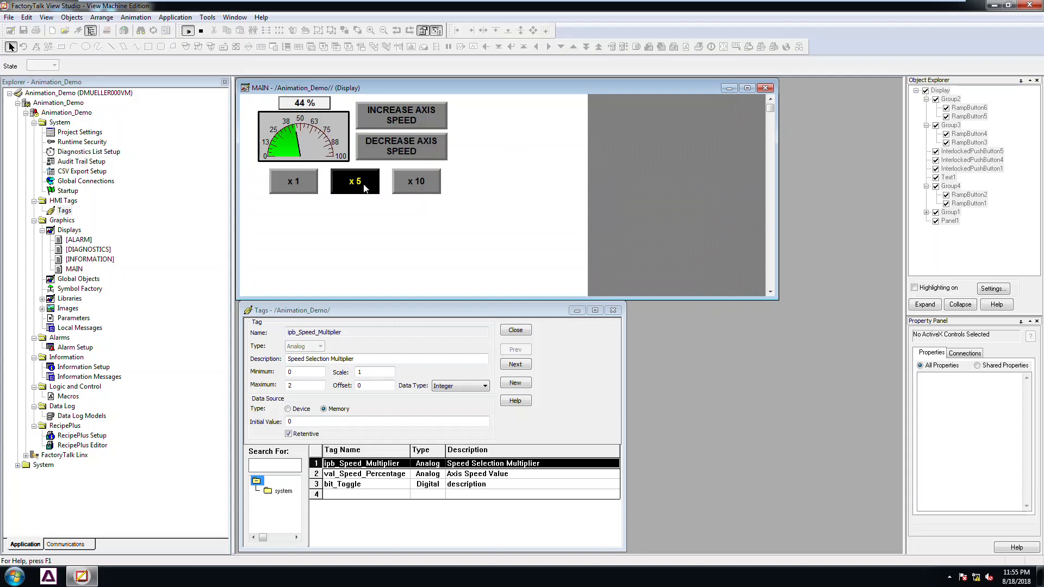
{"action": "left_click", "coordinate": [391, 112]}
{"action": "left_click", "coordinate": [391, 112]}
{"action": "left_click", "coordinate": [389, 113]}
Step: Select the x 10 multiplier in the test run and increase the axis speed repeatedly toward its maximum
{"action": "left_click", "coordinate": [428, 182]}
{"action": "left_click", "coordinate": [403, 125]}
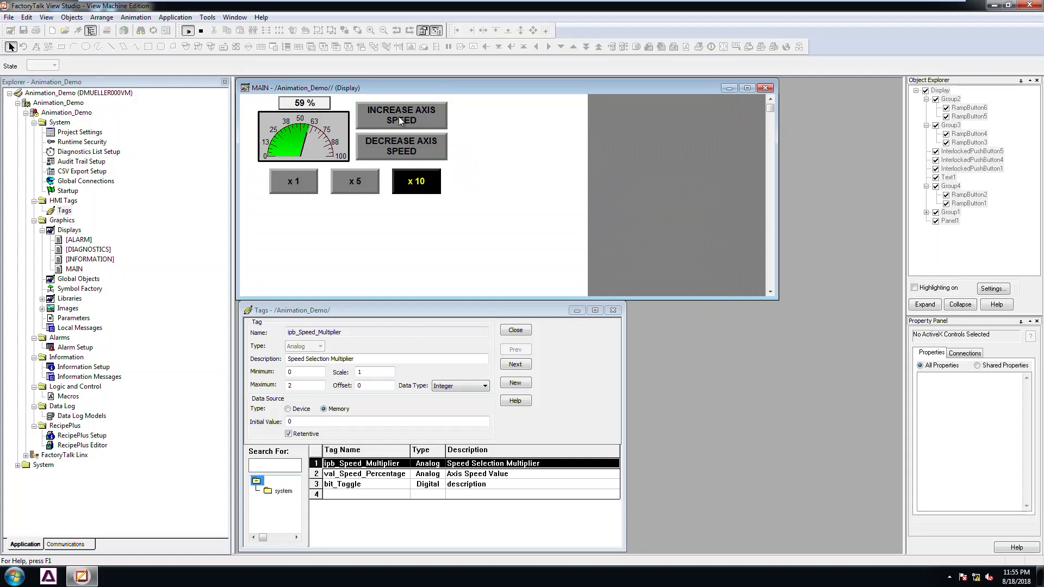
{"action": "left_click", "coordinate": [399, 117]}
{"action": "left_click", "coordinate": [399, 116]}
{"action": "left_click", "coordinate": [399, 116]}
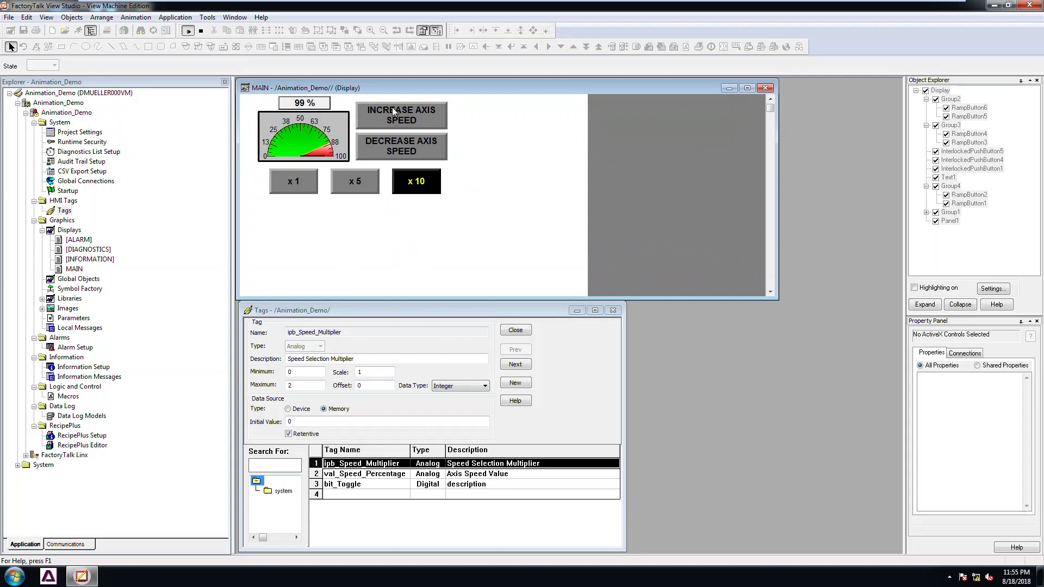
Step: Select the bit_Toggle tag in the HMI tag list
{"action": "left_click", "coordinate": [379, 484]}
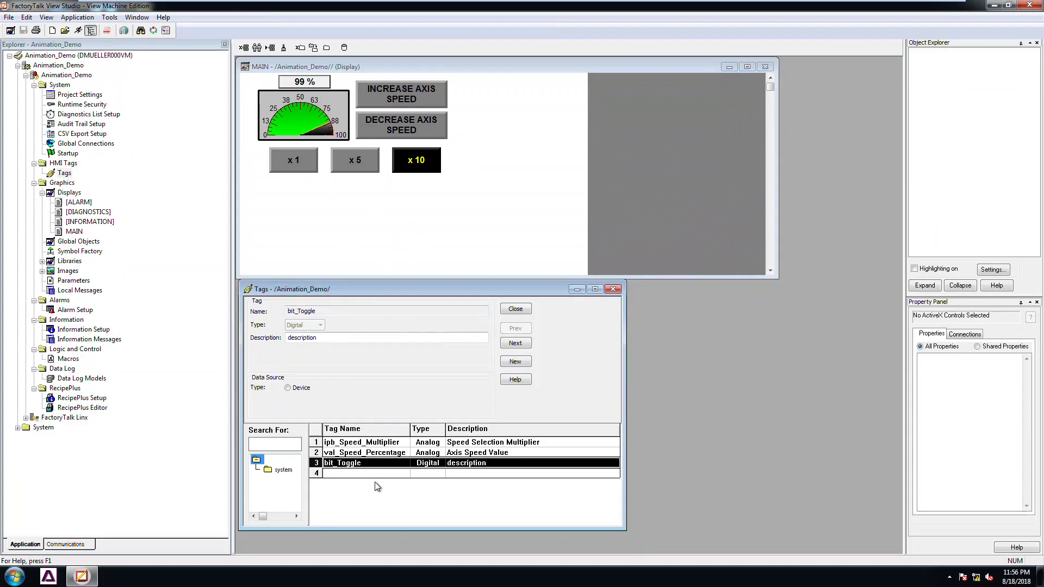